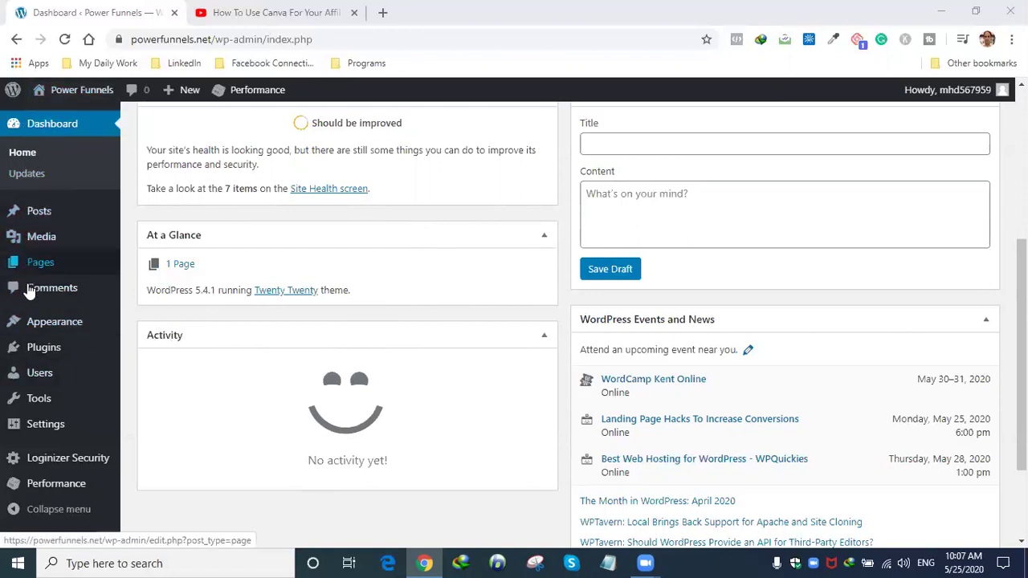
# - Open the page for adding new plugins and search it for "pretty links"
pyautogui.moveTo(30, 354)
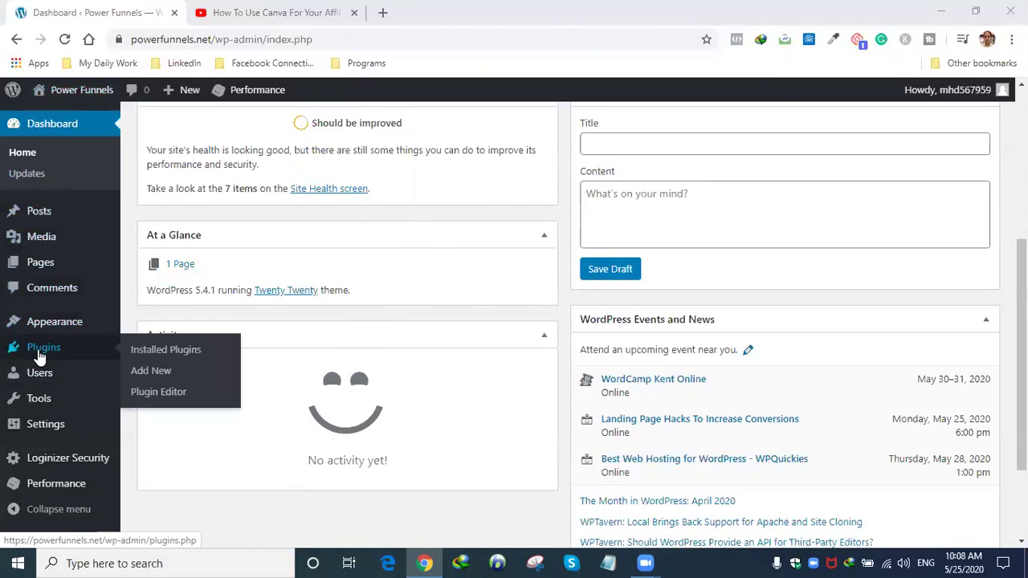
pyautogui.click(175, 356)
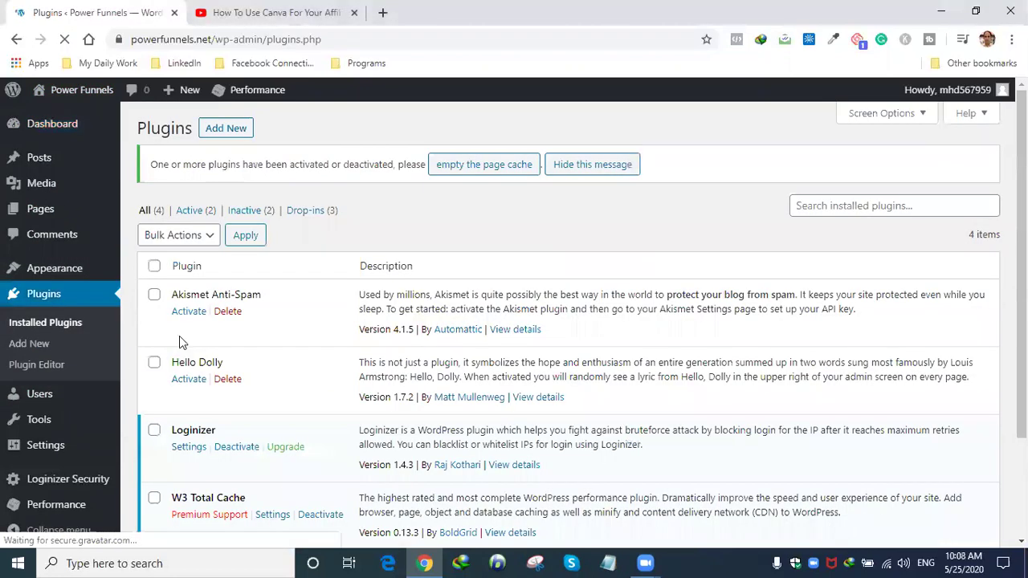
pyautogui.scroll(-2, 249, 399)
pyautogui.scroll(2, 249, 399)
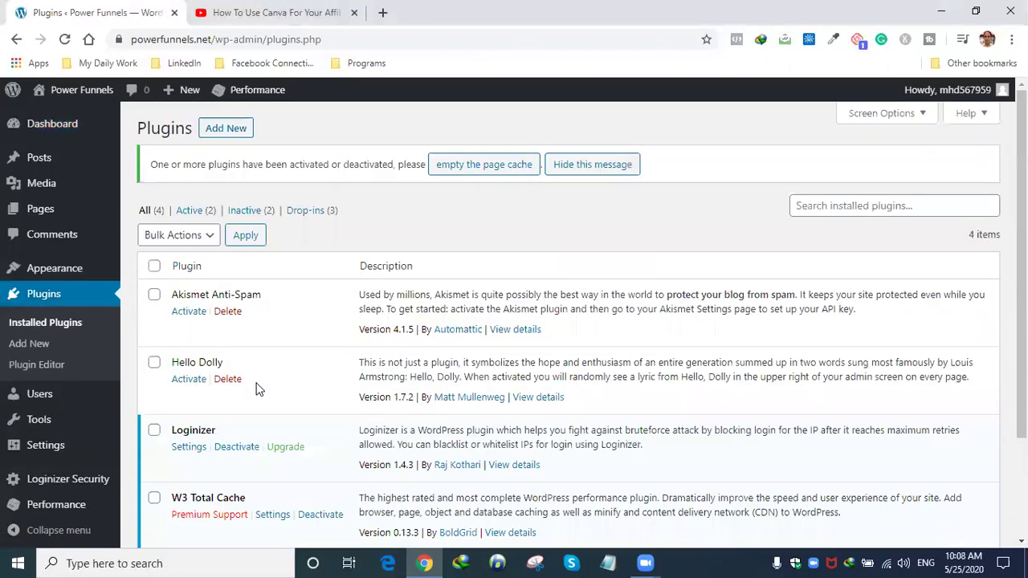
pyautogui.click(220, 133)
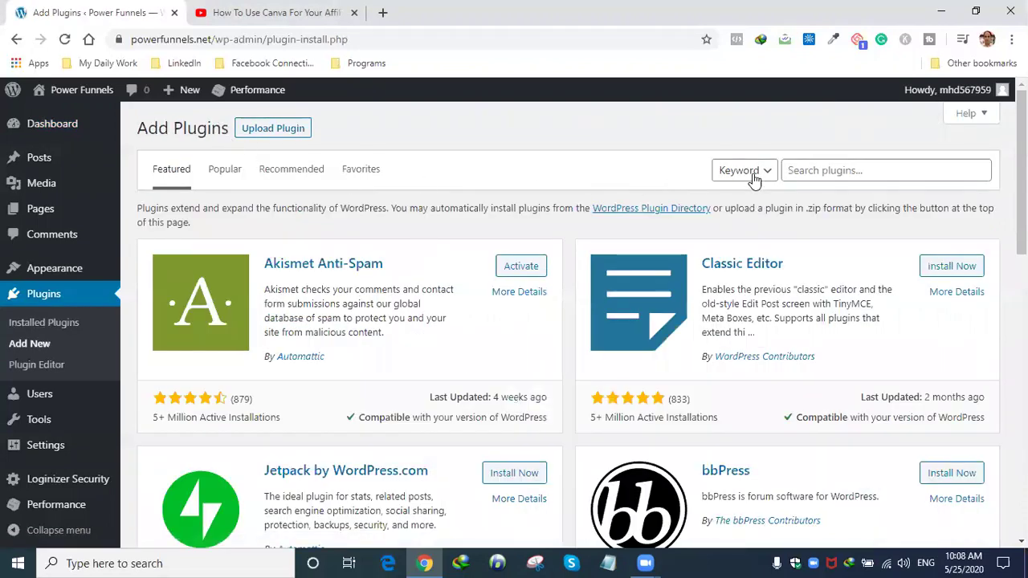
pyautogui.click(805, 169)
pyautogui.write('pretty links')
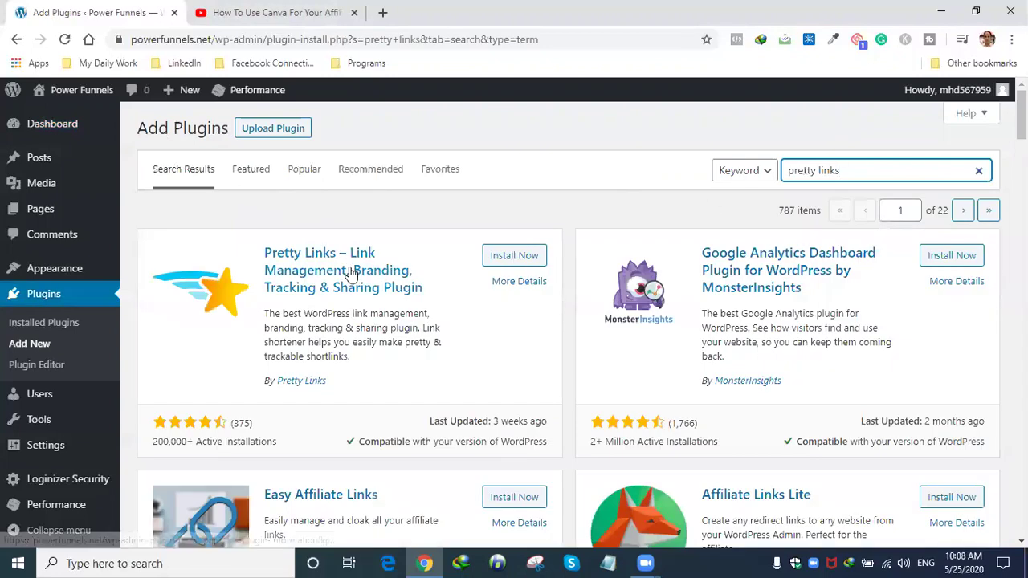
# - Install and activate the Pretty Links – Link Management, Branding, Tracking & Sharing Plugin, and open its list of links
pyautogui.click(497, 258)
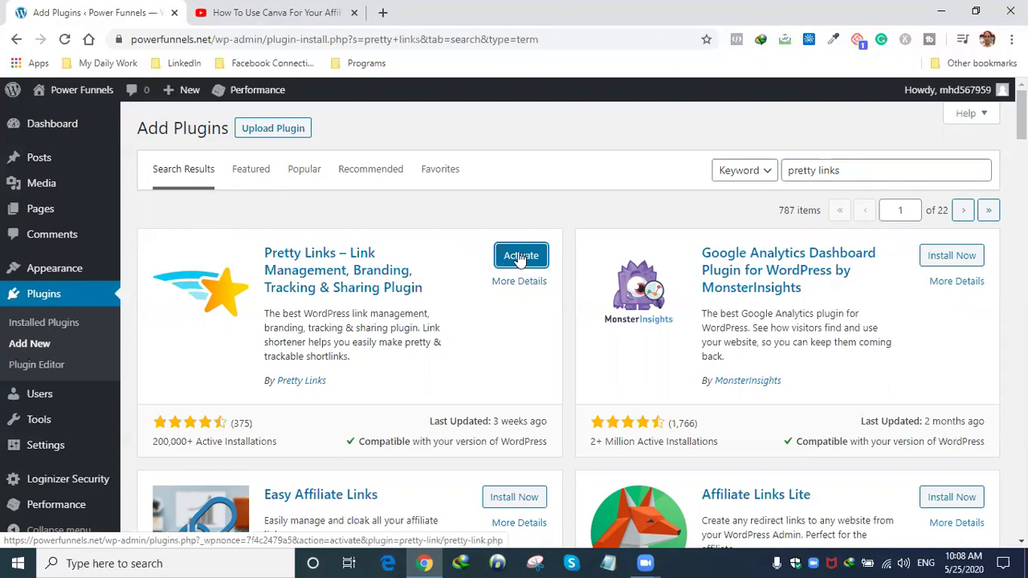
pyautogui.click(521, 256)
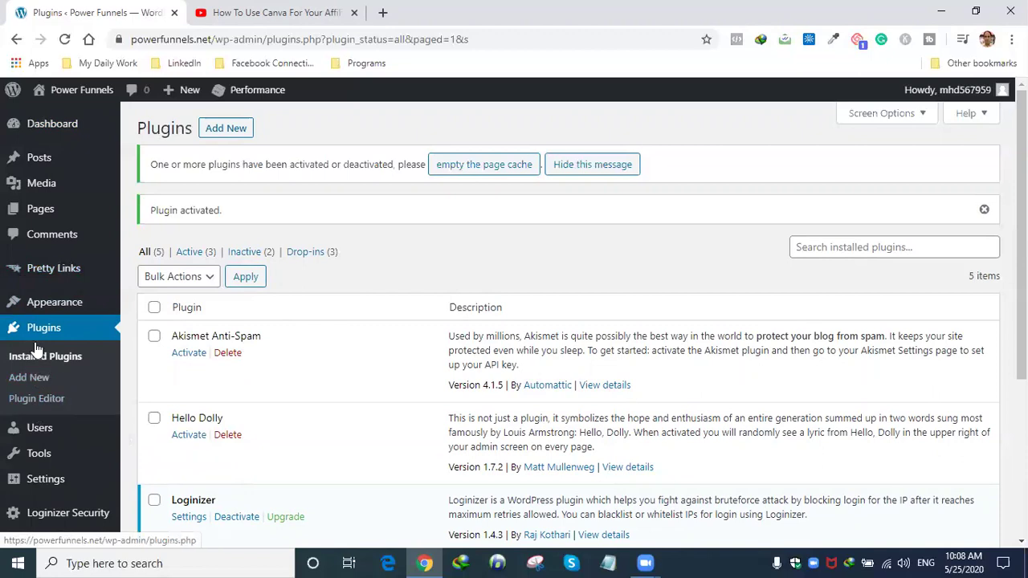
pyautogui.moveTo(43, 276)
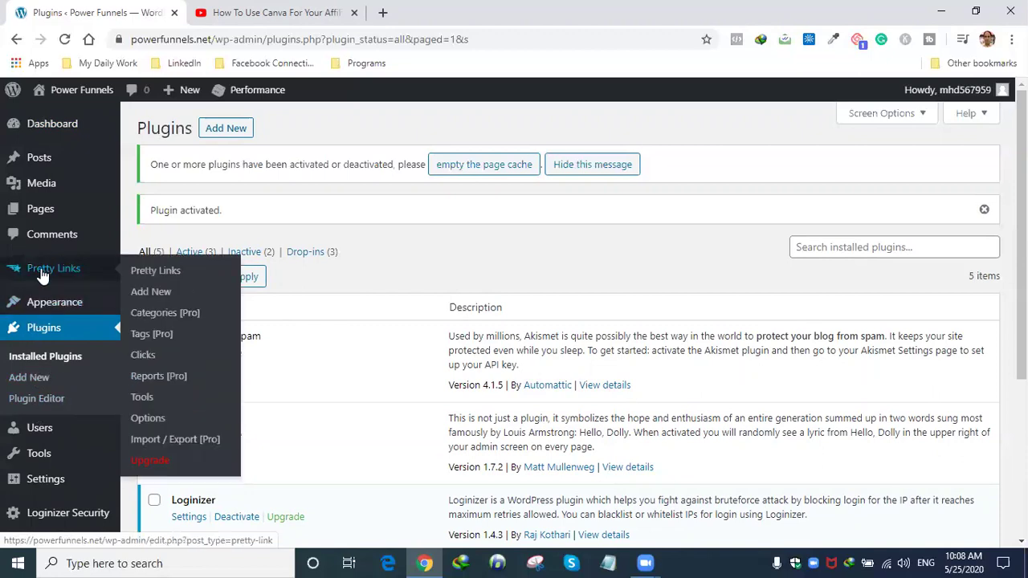
pyautogui.click(163, 273)
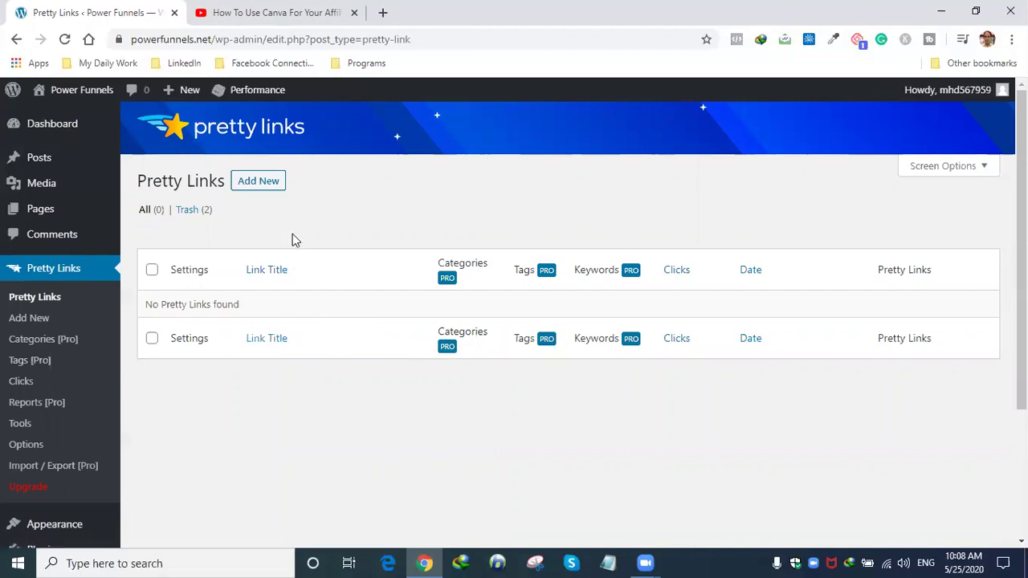
# - Copy the share link of the Canva video on YouTube and return to the WordPress Pretty Links page
pyautogui.click(274, 14)
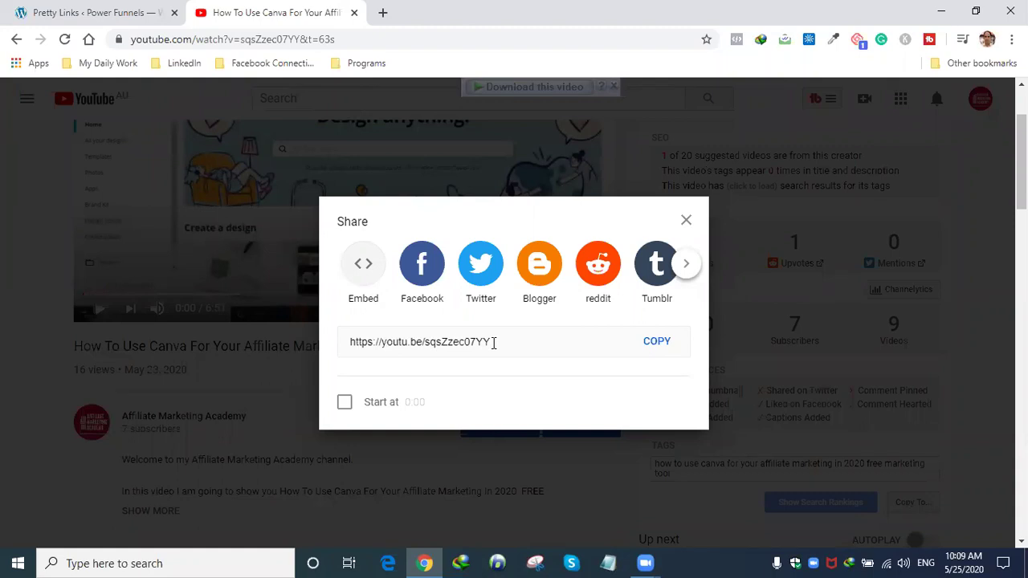
pyautogui.click(657, 343)
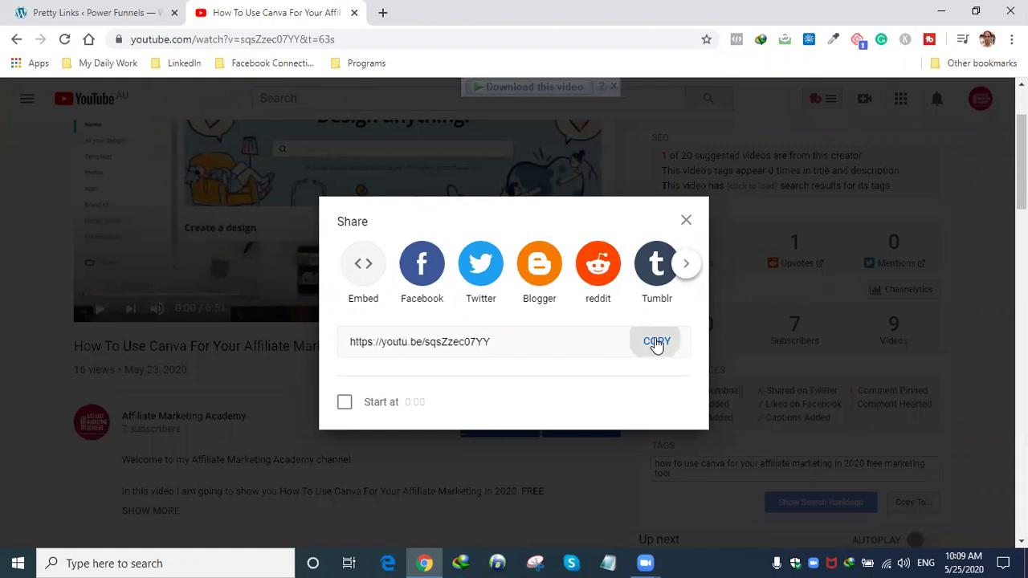
pyautogui.click(108, 18)
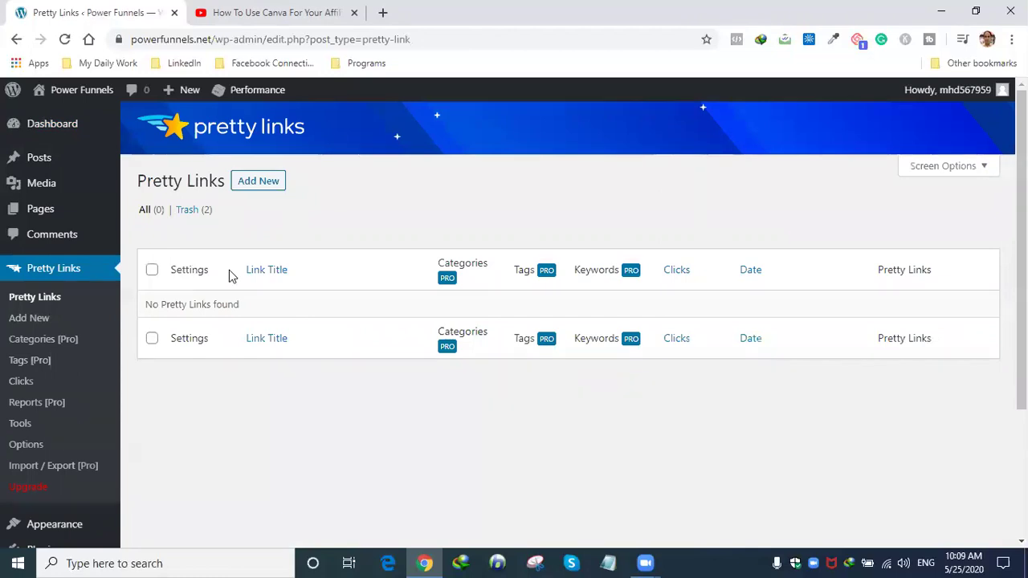
# - Start a new pretty link and title it "My YT Canva Training"
pyautogui.click(258, 182)
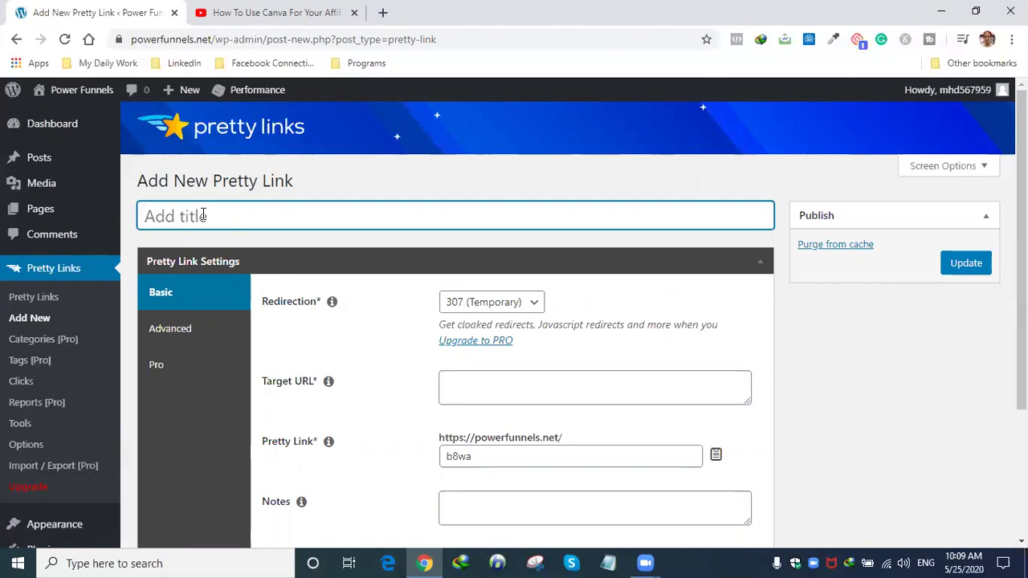
pyautogui.write('My Ca')
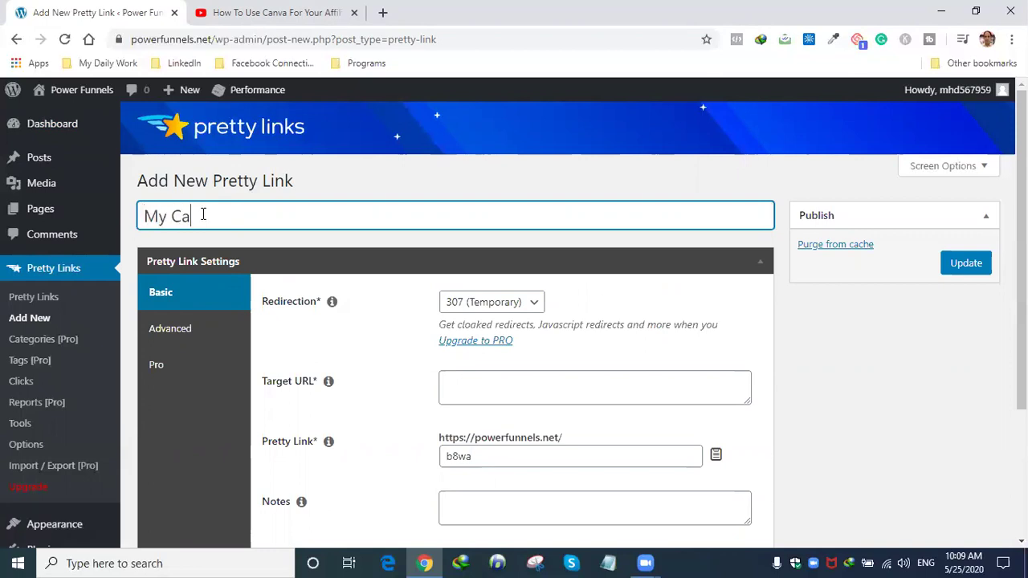
pyautogui.write('nva training')
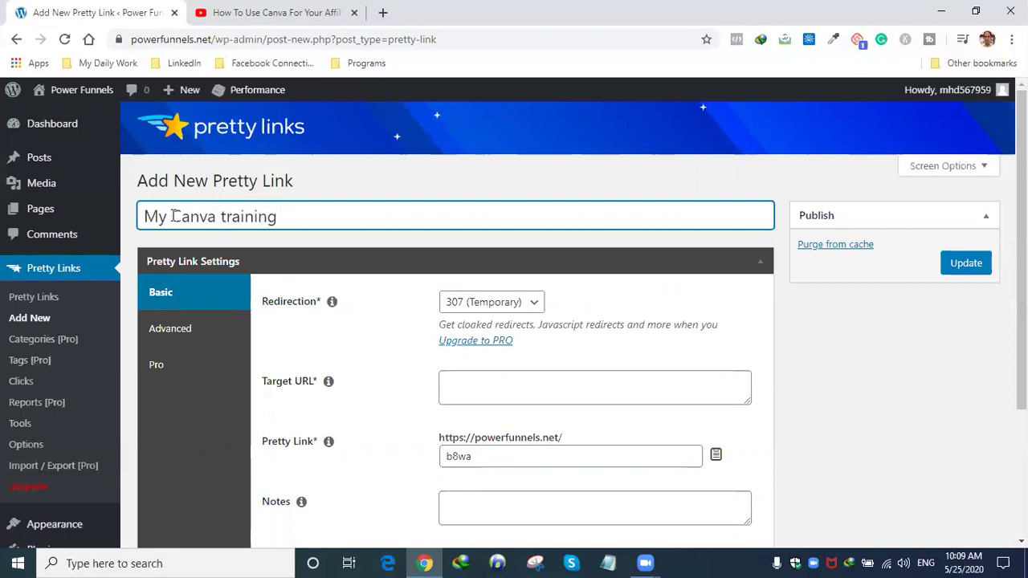
pyautogui.write('Y')
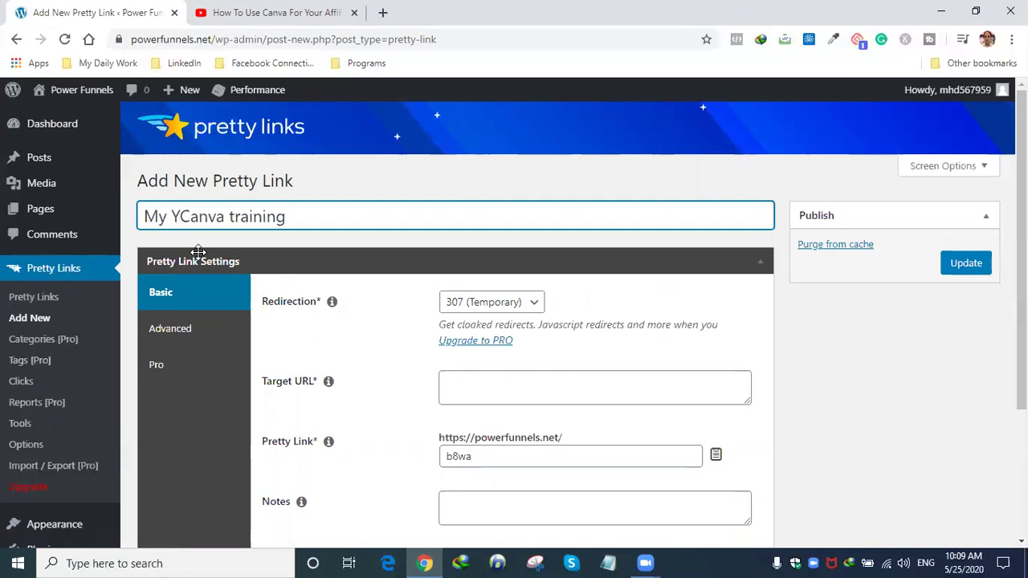
pyautogui.write('T')
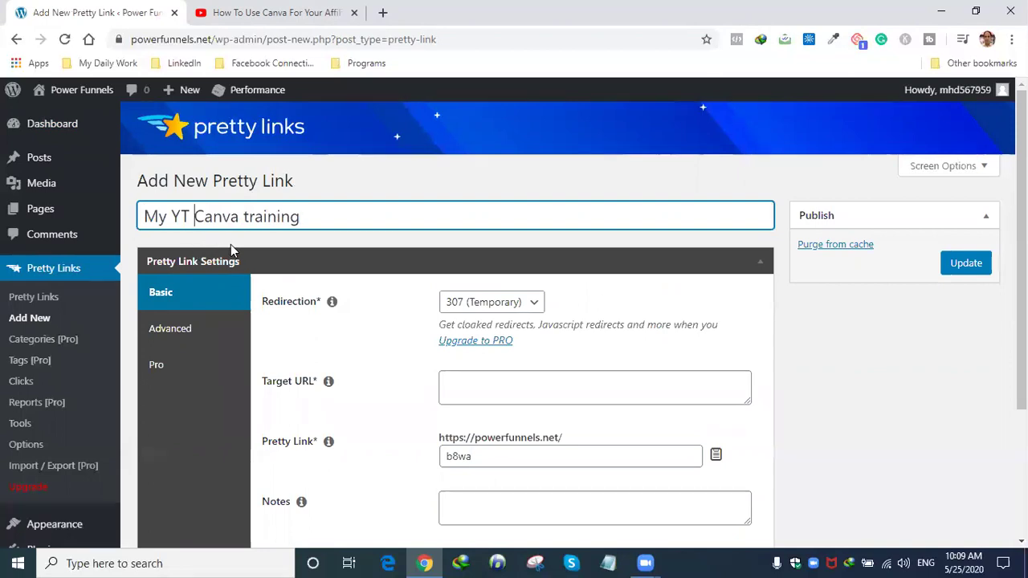
pyautogui.click(246, 216)
pyautogui.press('BackSpace')
pyautogui.write('T')
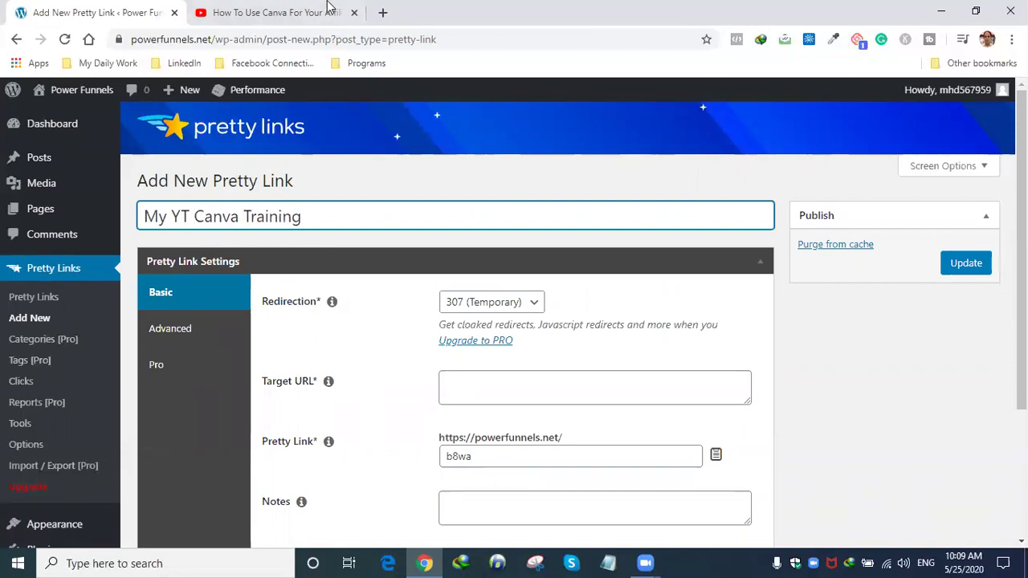
pyautogui.click(293, 13)
pyautogui.press('Escape')
pyautogui.click(120, 16)
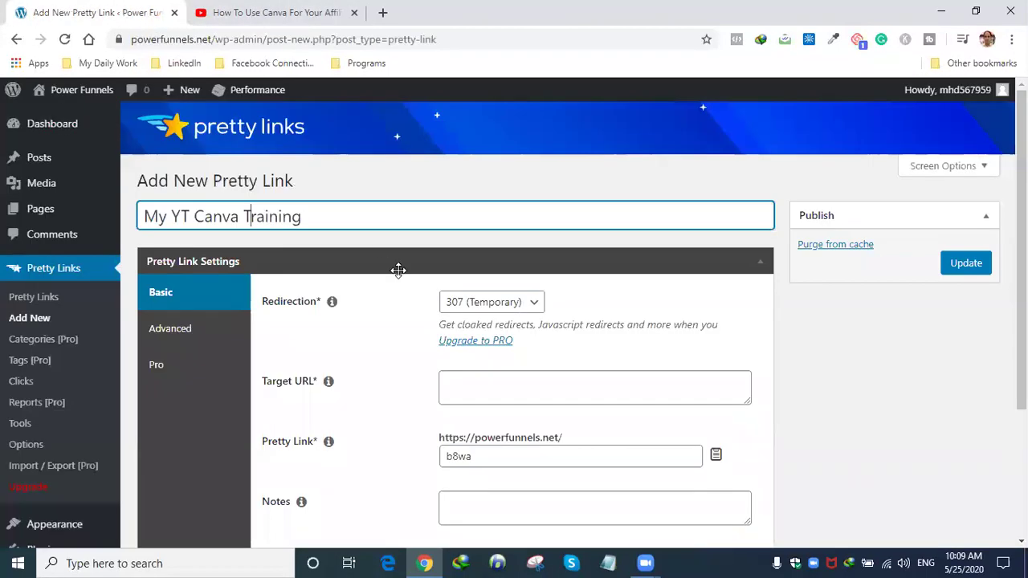
pyautogui.rightClick(464, 379)
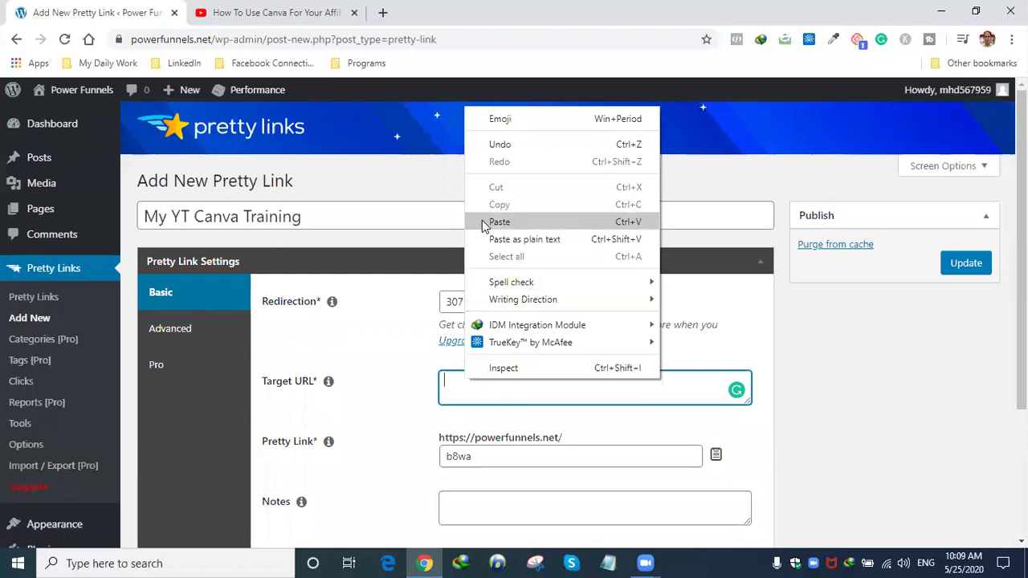
pyautogui.click(482, 156)
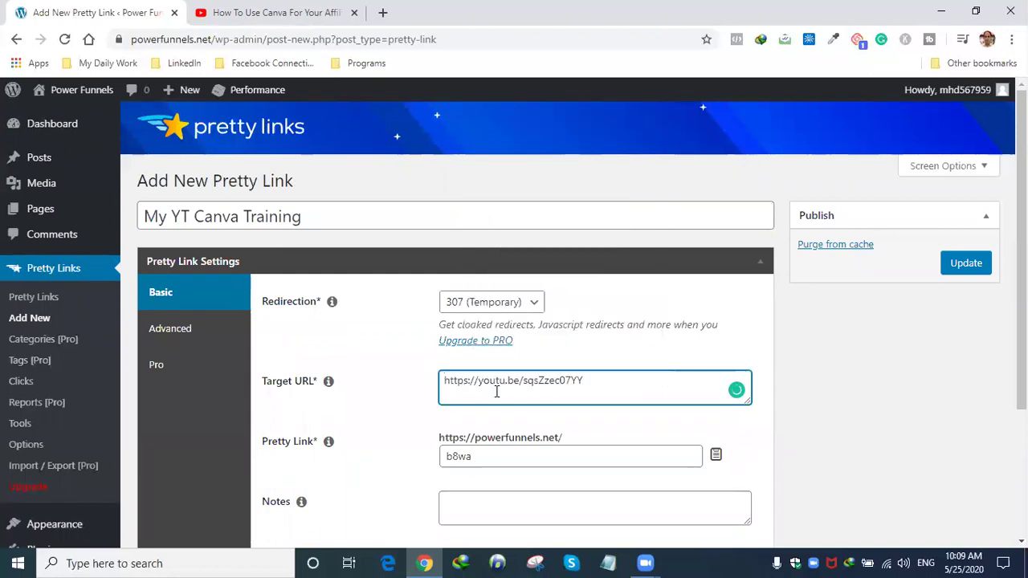
pyautogui.scroll(-1, 496, 392)
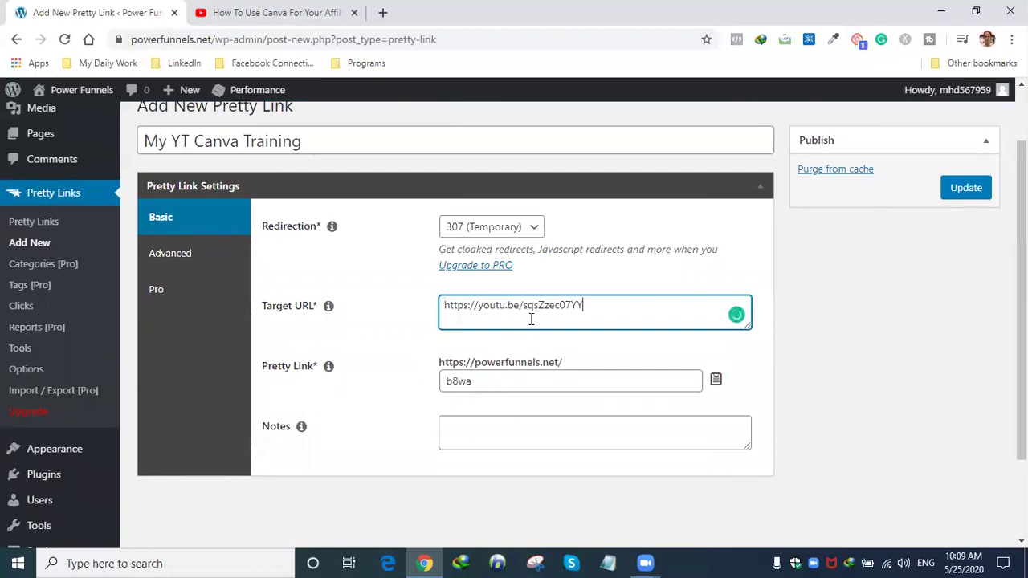
pyautogui.click(491, 377)
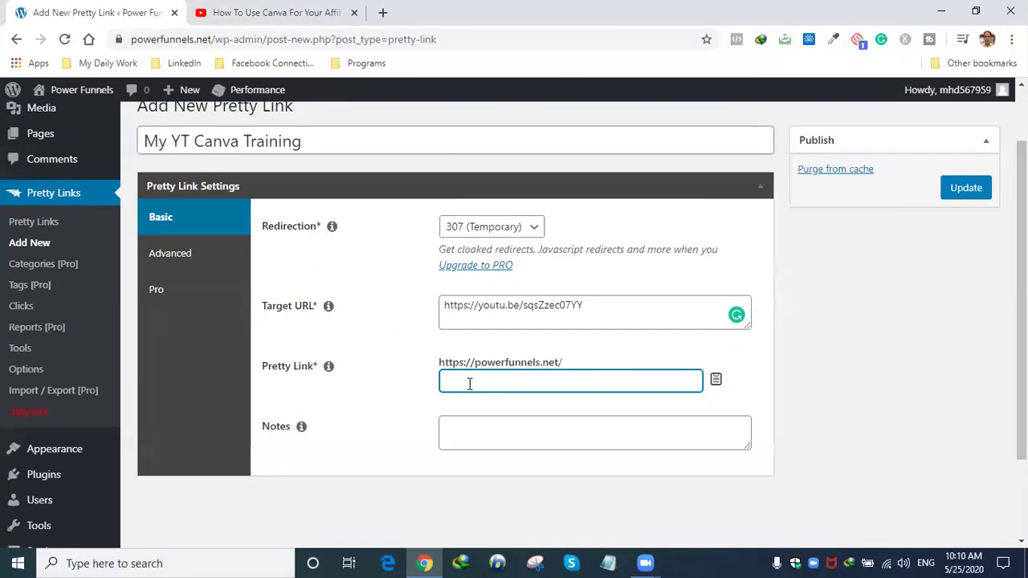
pyautogui.write('YT Canva')
# - Copy the title "My YT Canva Training" into the notes and save the new pretty link
pyautogui.click(478, 427)
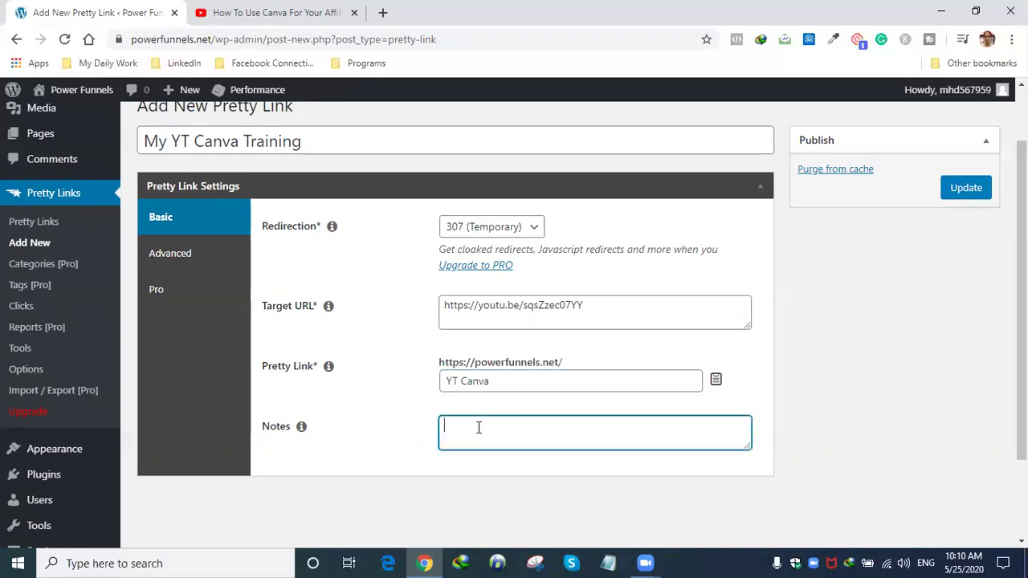
pyautogui.tripleClick(273, 143)
pyautogui.rightClick(272, 143)
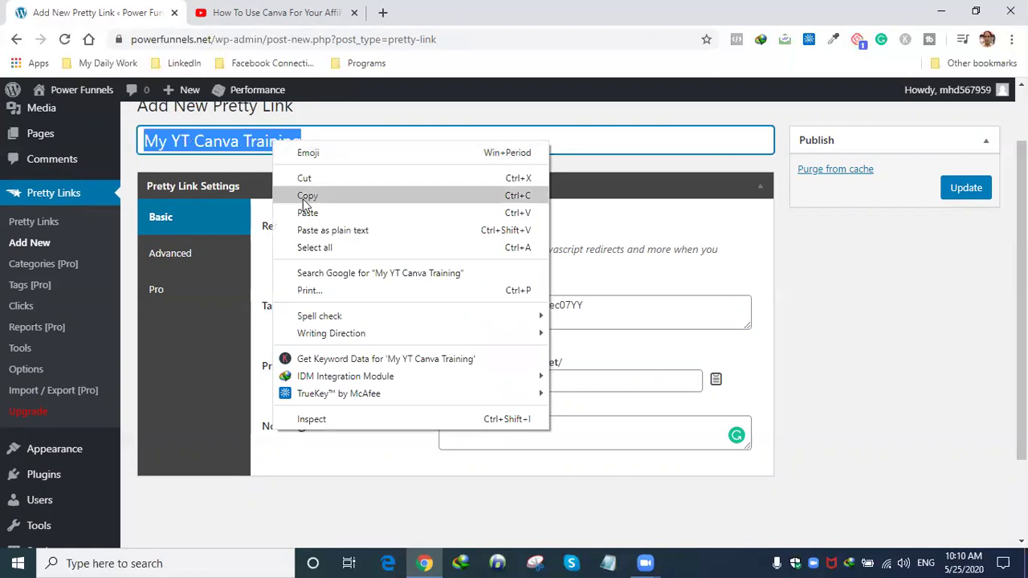
pyautogui.click(305, 195)
pyautogui.rightClick(446, 427)
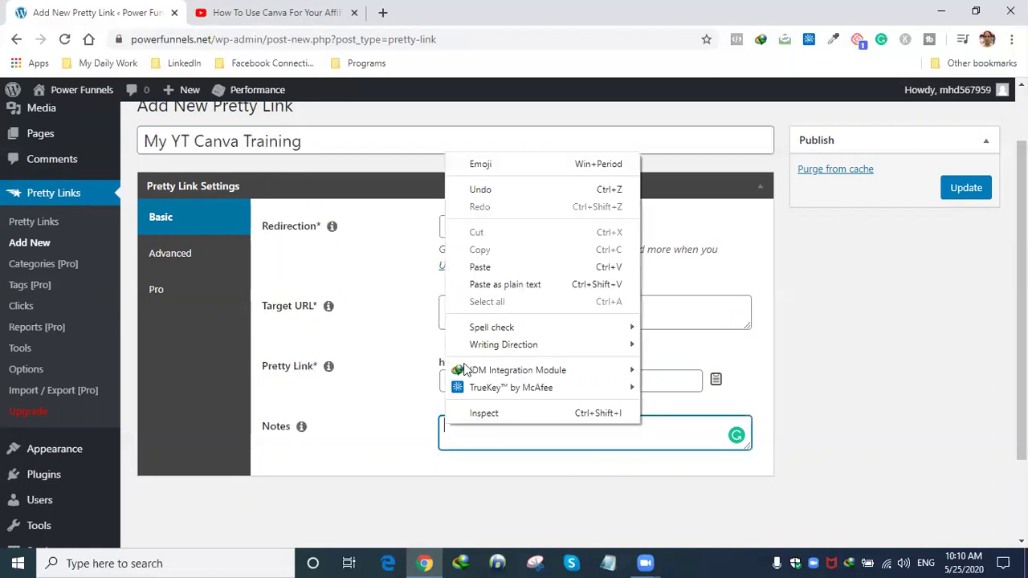
pyautogui.click(468, 266)
pyautogui.click(841, 433)
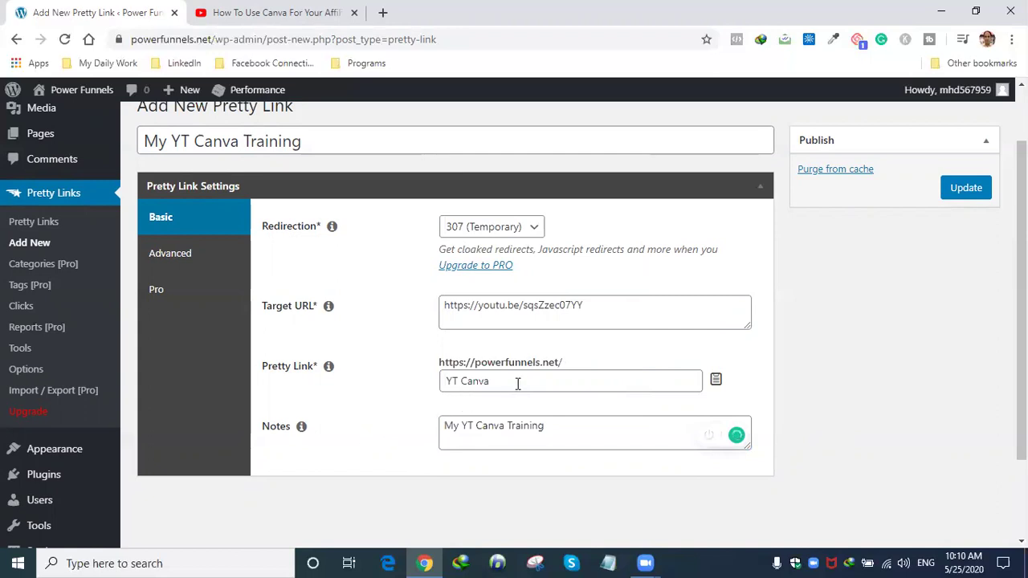
pyautogui.click(961, 190)
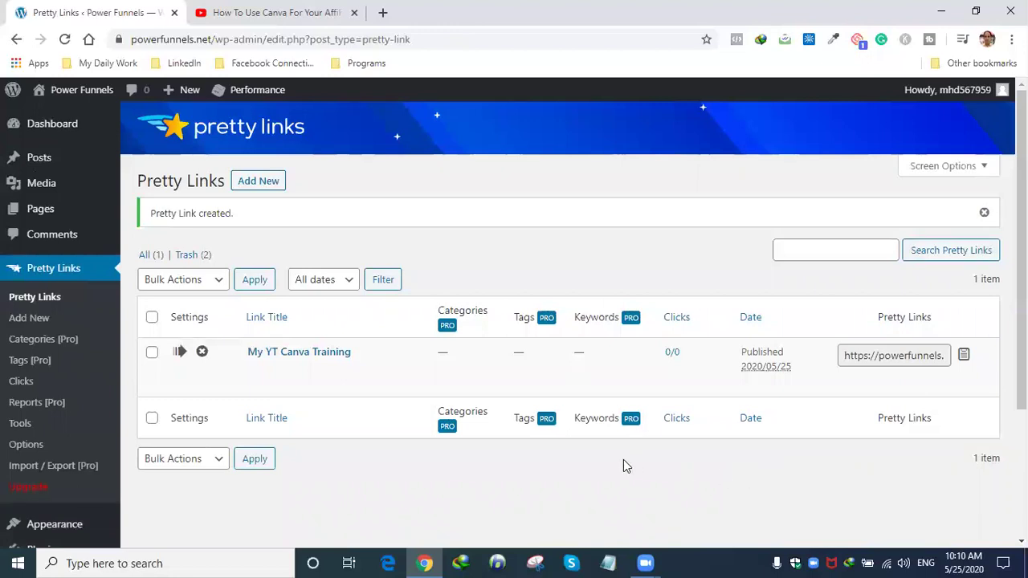
# - Copy the short URL of My YT Canva Training and paste it into a new browser tab to check it
pyautogui.moveTo(232, 363)
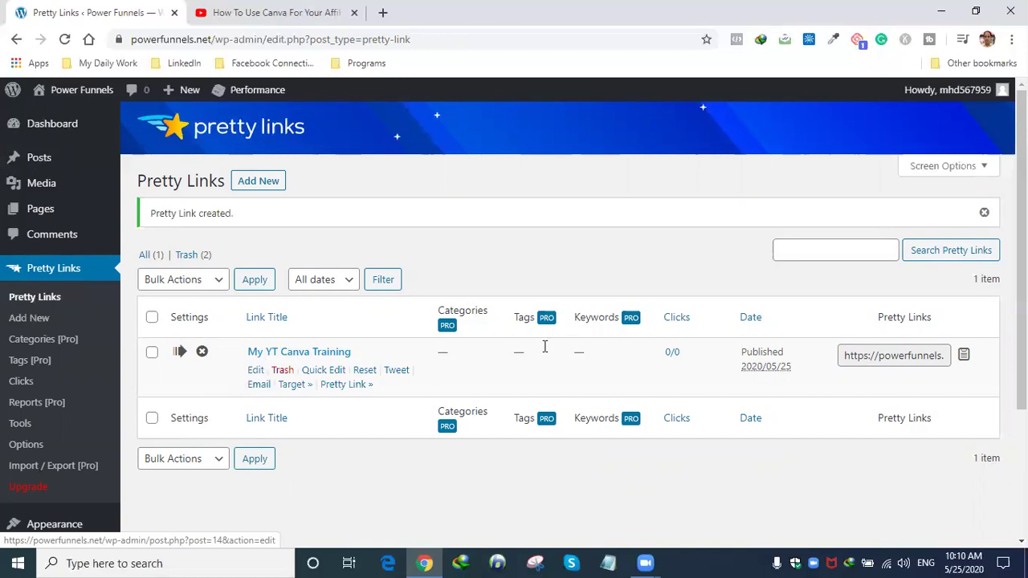
pyautogui.click(965, 362)
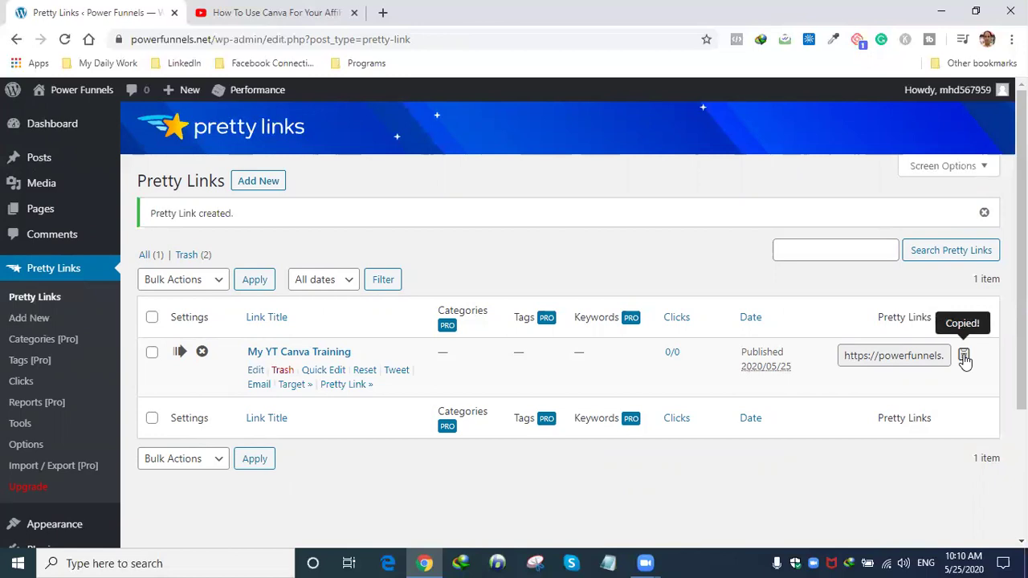
pyautogui.click(384, 14)
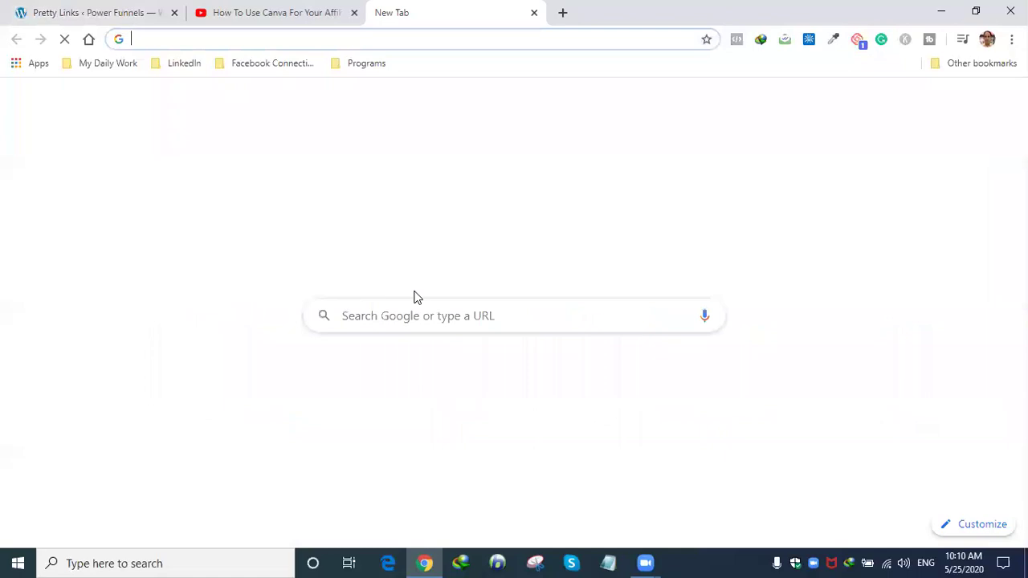
pyautogui.rightClick(467, 313)
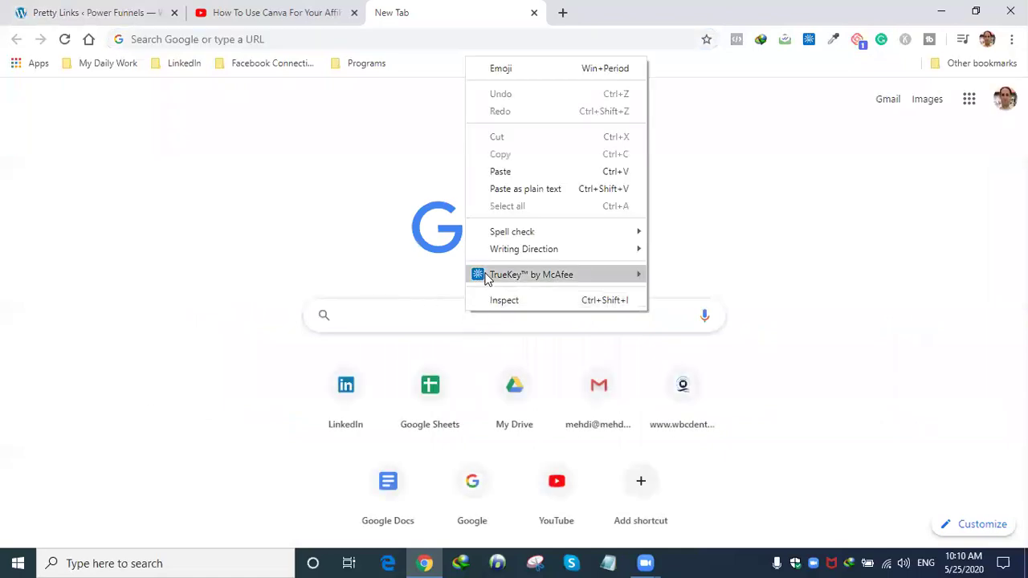
pyautogui.click(492, 170)
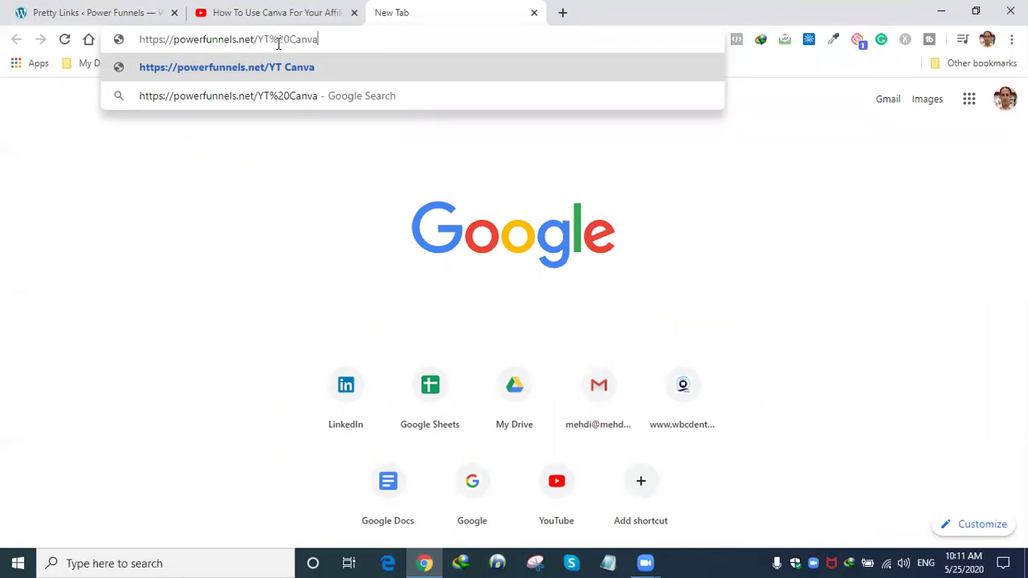
# - Return to the Pretty Links list and open the My YT Canva Training link for editing
pyautogui.click(96, 12)
pyautogui.moveTo(333, 367)
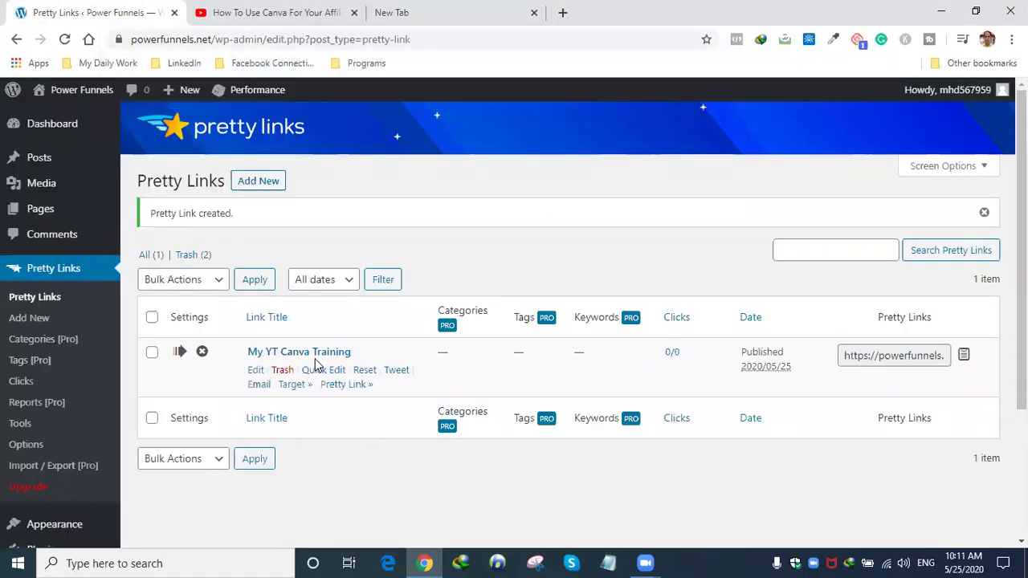
pyautogui.click(255, 371)
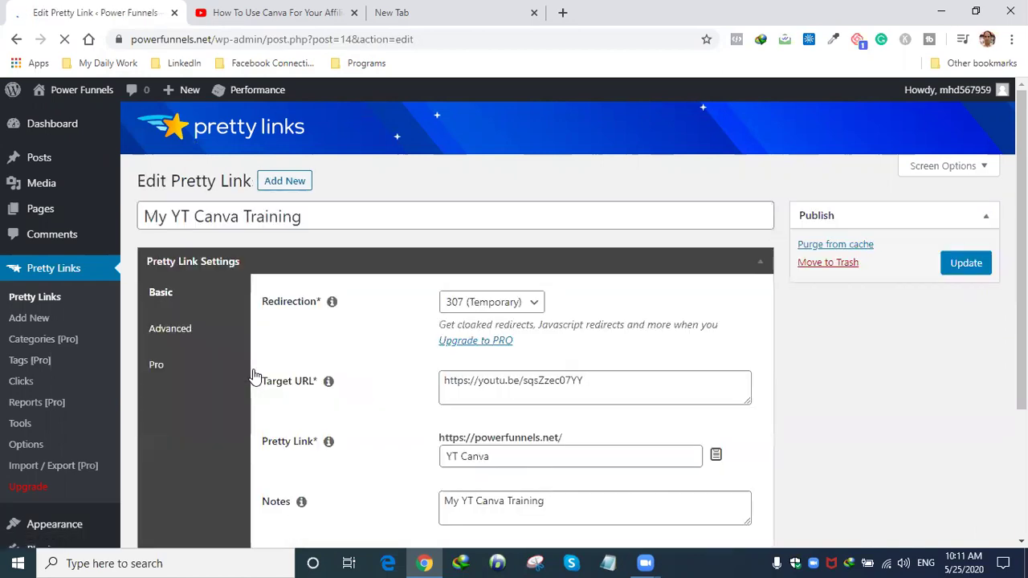
# - Change the pretty link slug to "YT-Canva" and update the My YT Canva Training link
pyautogui.click(460, 457)
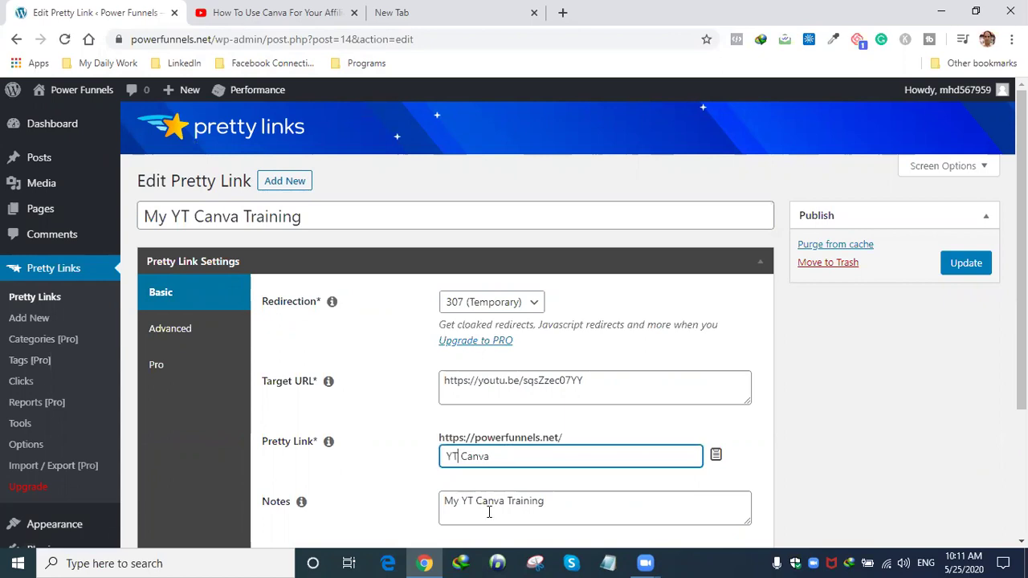
pyautogui.press('Delete')
pyautogui.write('-')
pyautogui.click(962, 266)
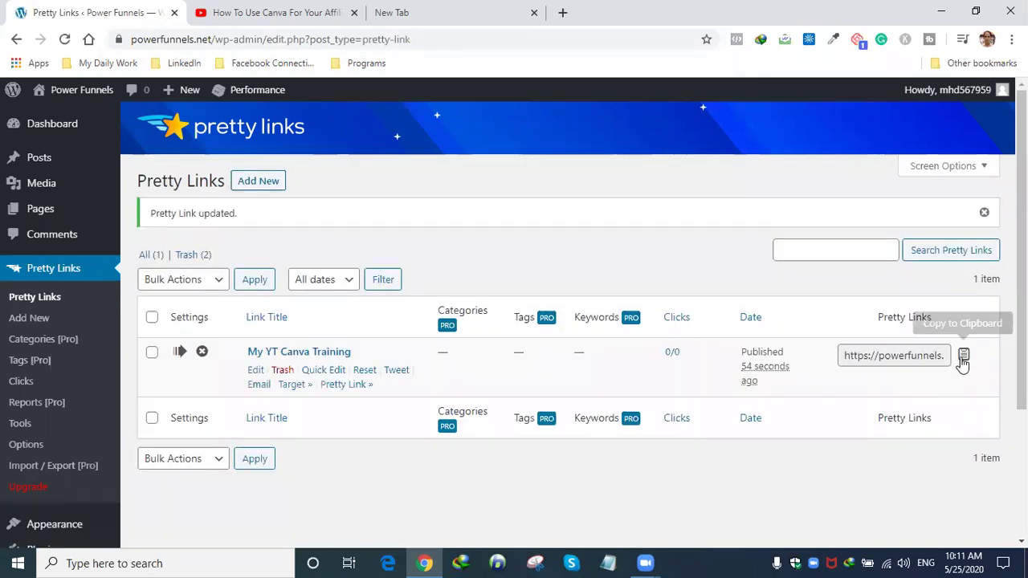
# - Copy the updated short URL of My YT Canva Training and paste it over the old address in the blank test tab
pyautogui.click(965, 357)
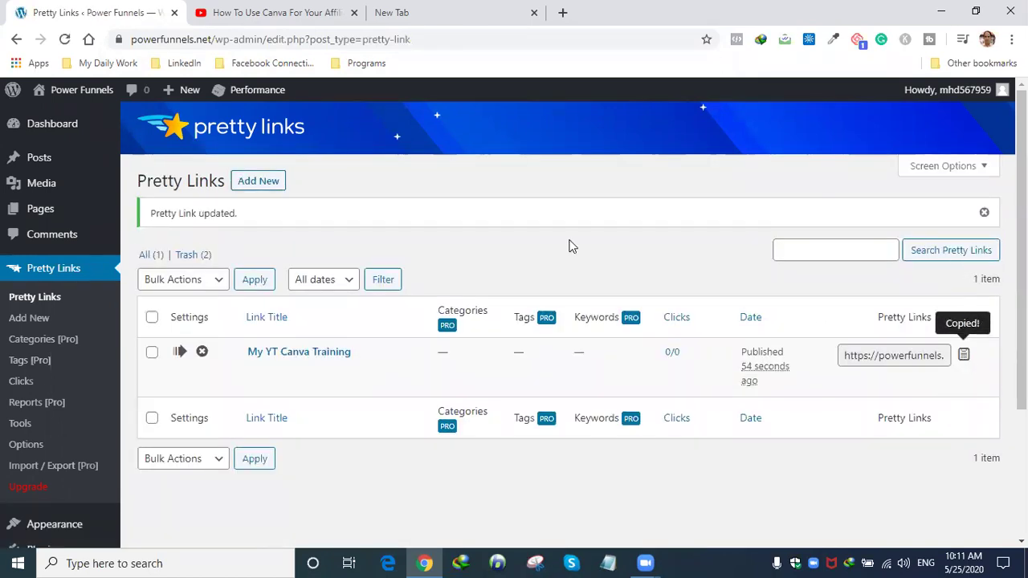
pyautogui.click(393, 13)
pyautogui.click(270, 40)
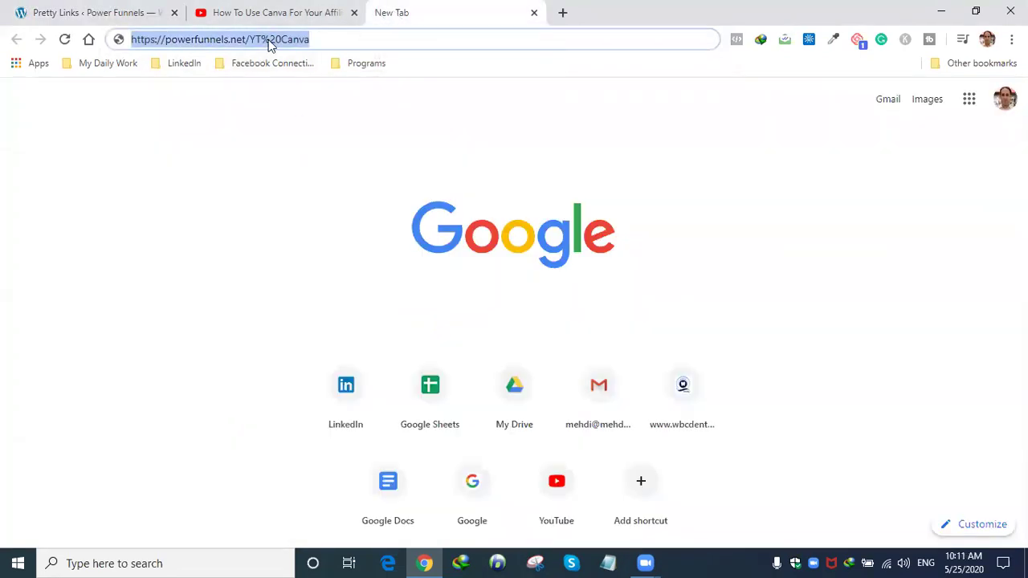
pyautogui.press('BackSpace')
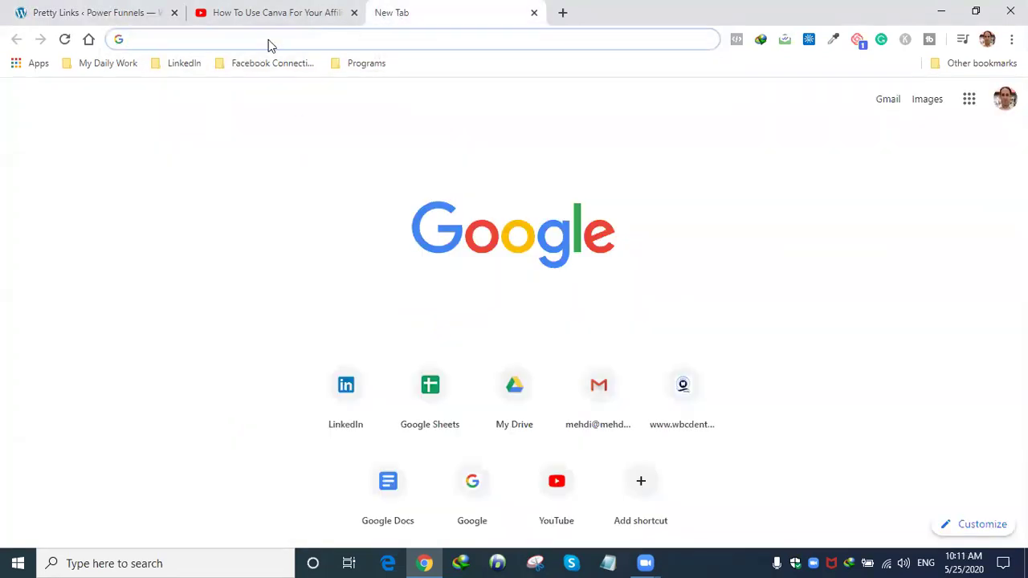
pyautogui.rightClick(270, 39)
pyautogui.click(301, 131)
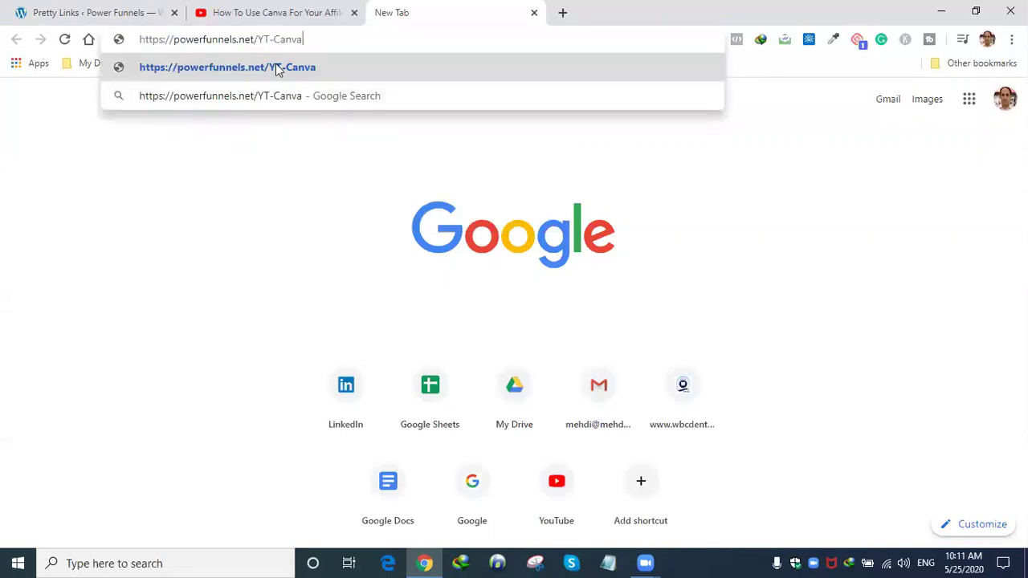
pyautogui.click(294, 12)
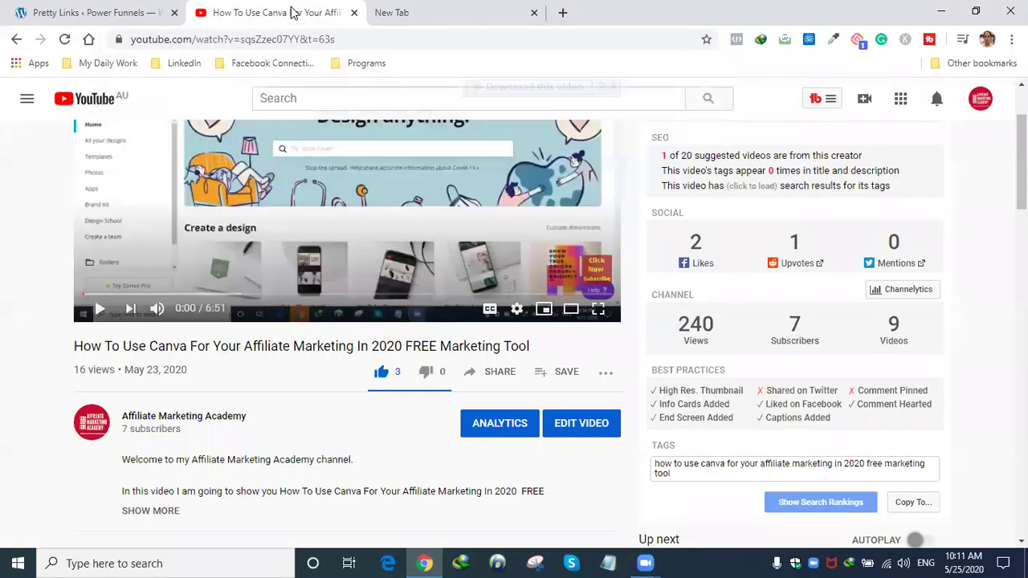
pyautogui.click(494, 372)
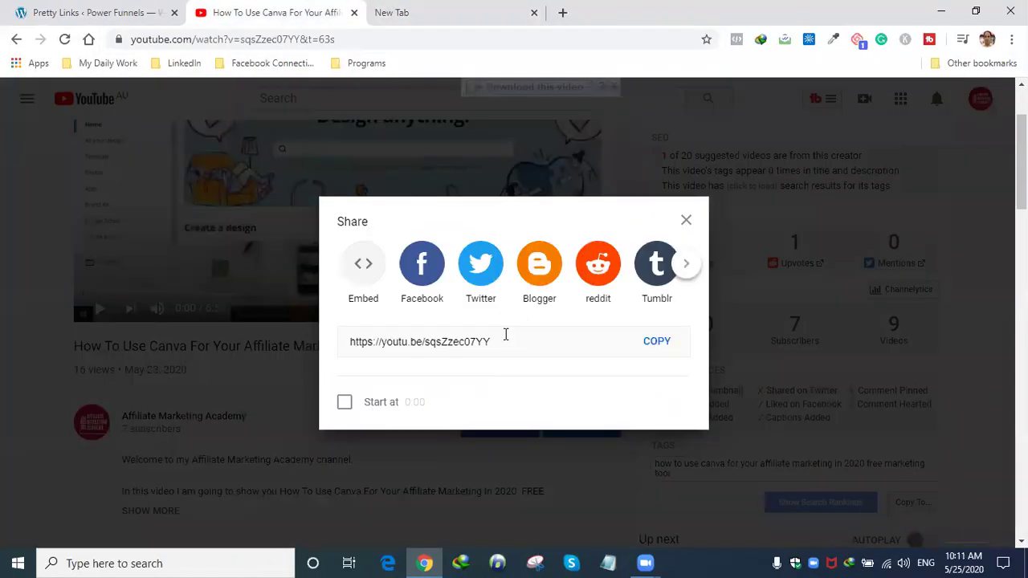
pyautogui.click(657, 341)
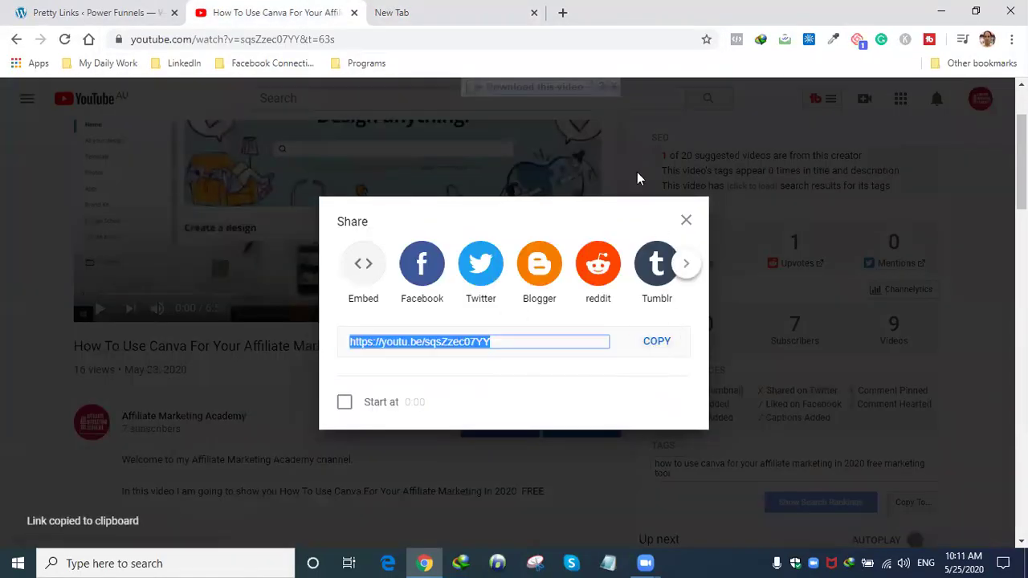
pyautogui.click(563, 13)
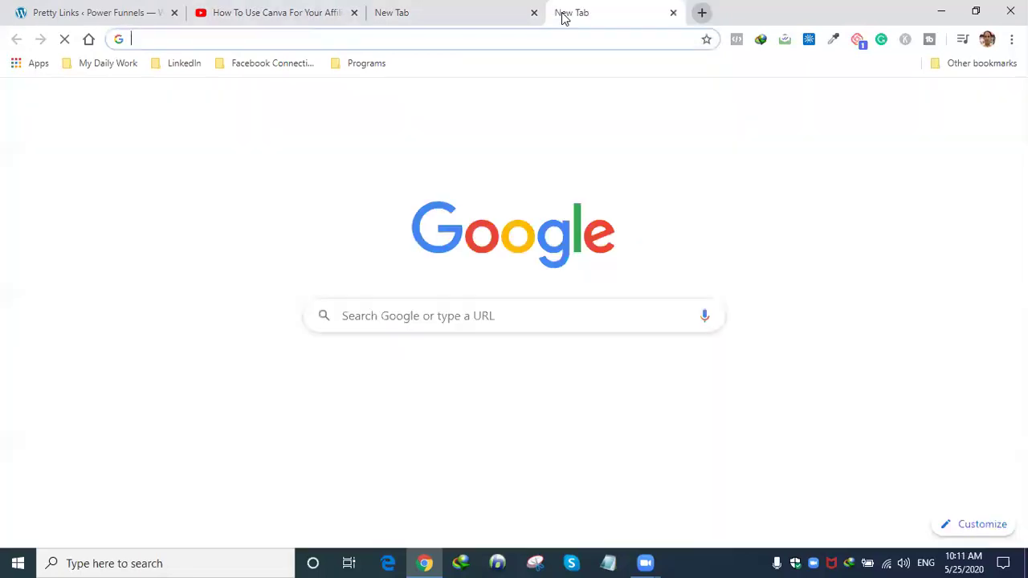
pyautogui.rightClick(356, 39)
pyautogui.click(384, 139)
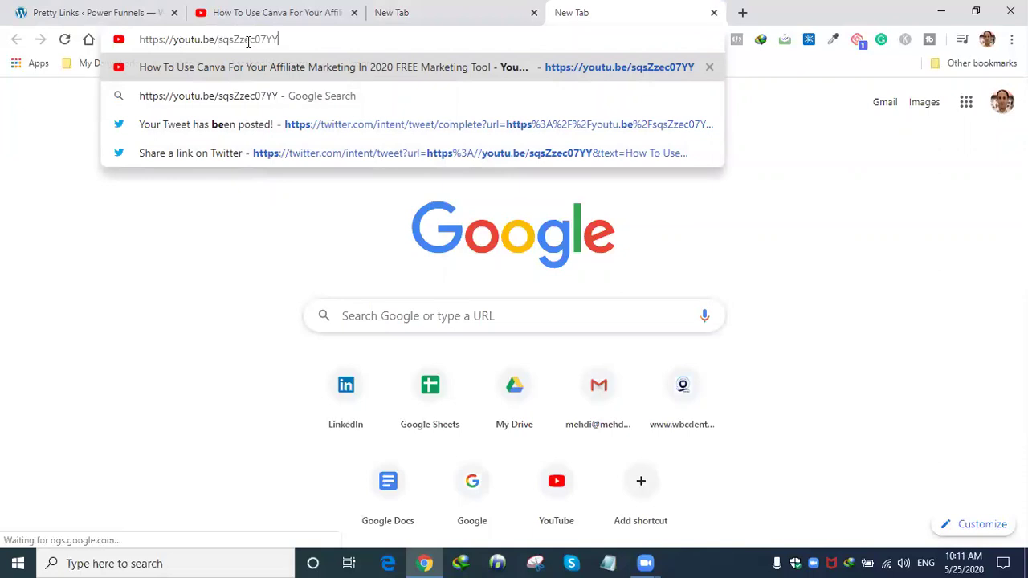
pyautogui.click(434, 9)
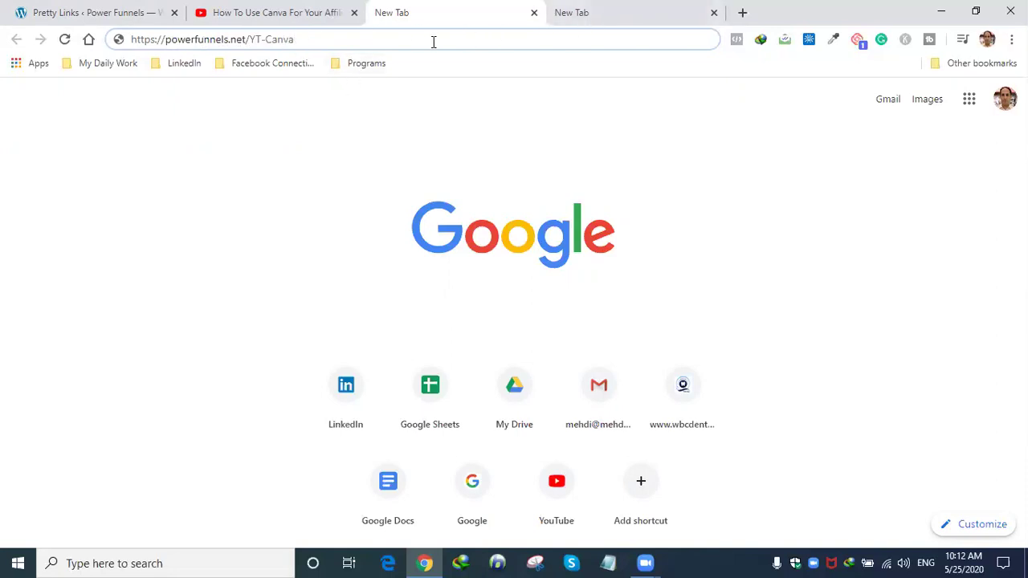
pyautogui.press('Return')
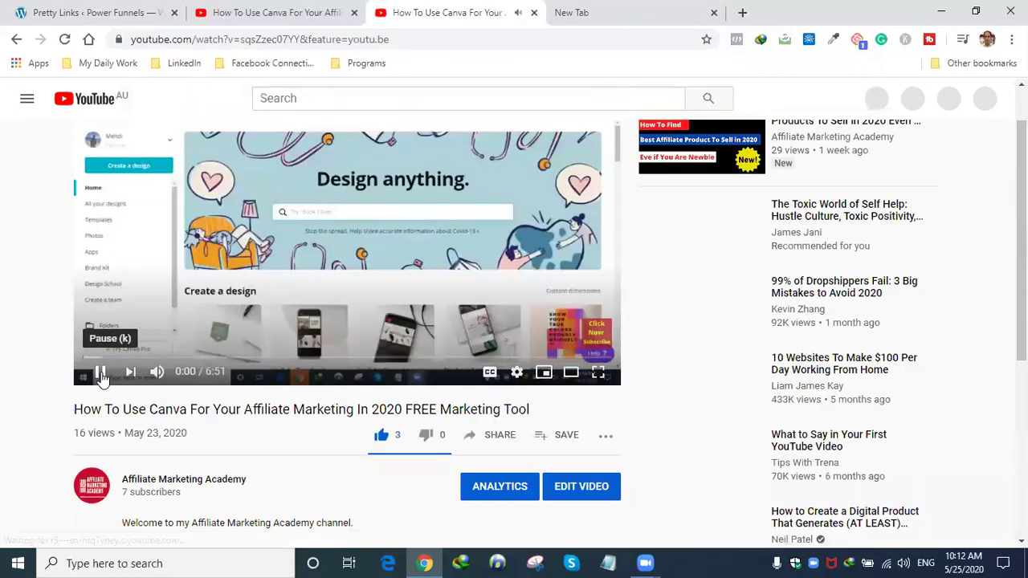
pyautogui.click(102, 387)
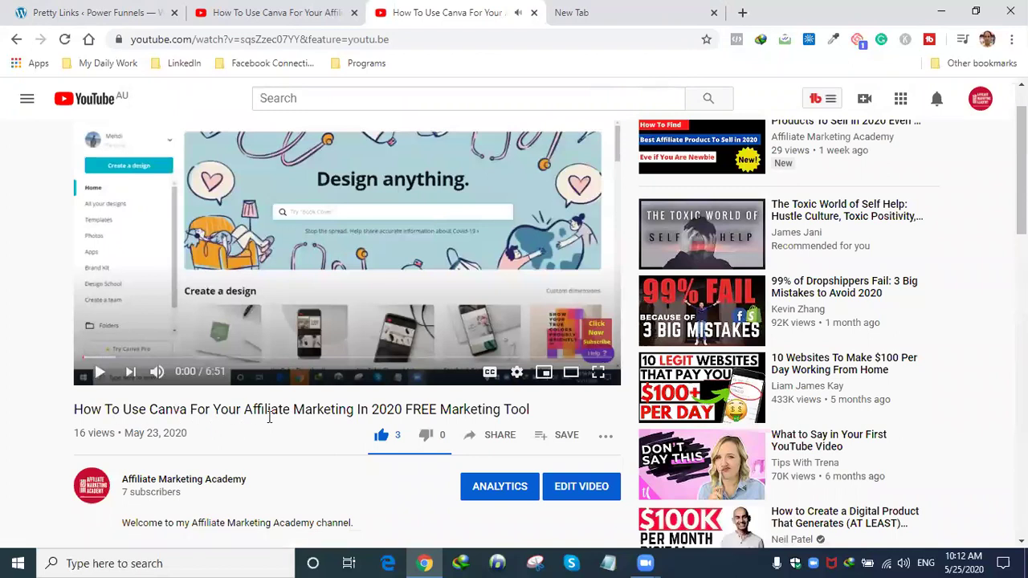
pyautogui.click(583, 12)
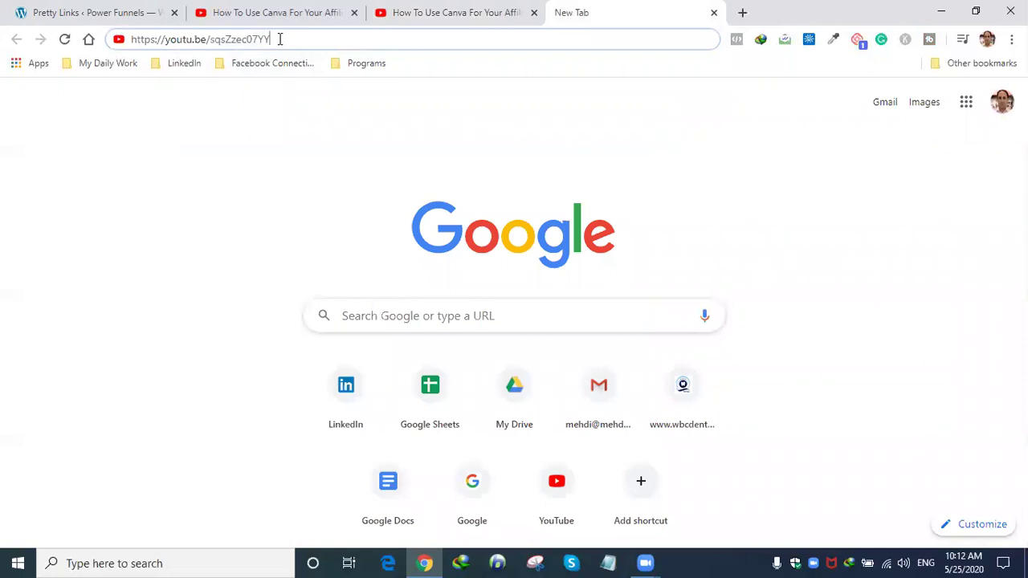
pyautogui.press('Return')
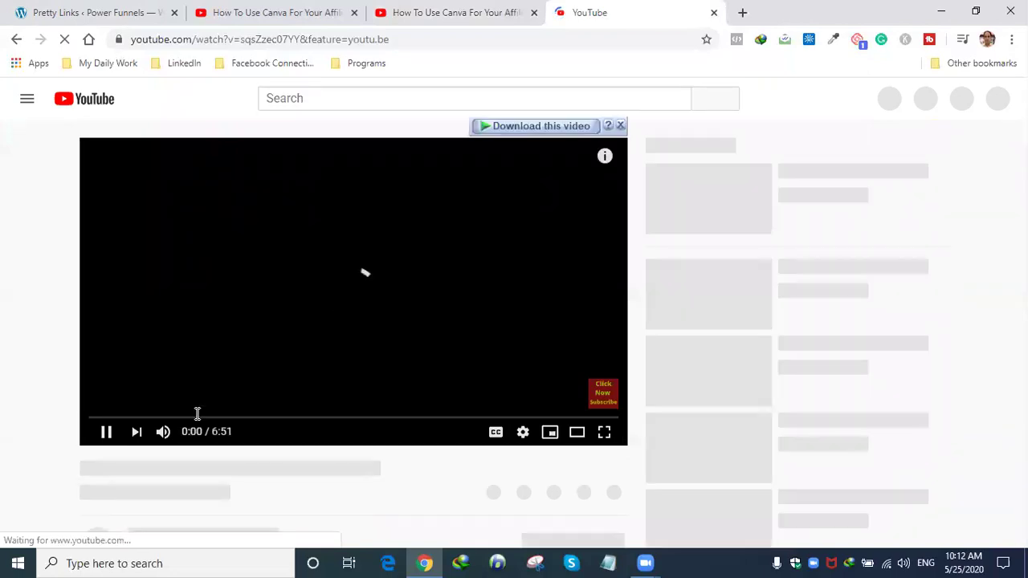
pyautogui.scroll(-2, 204, 396)
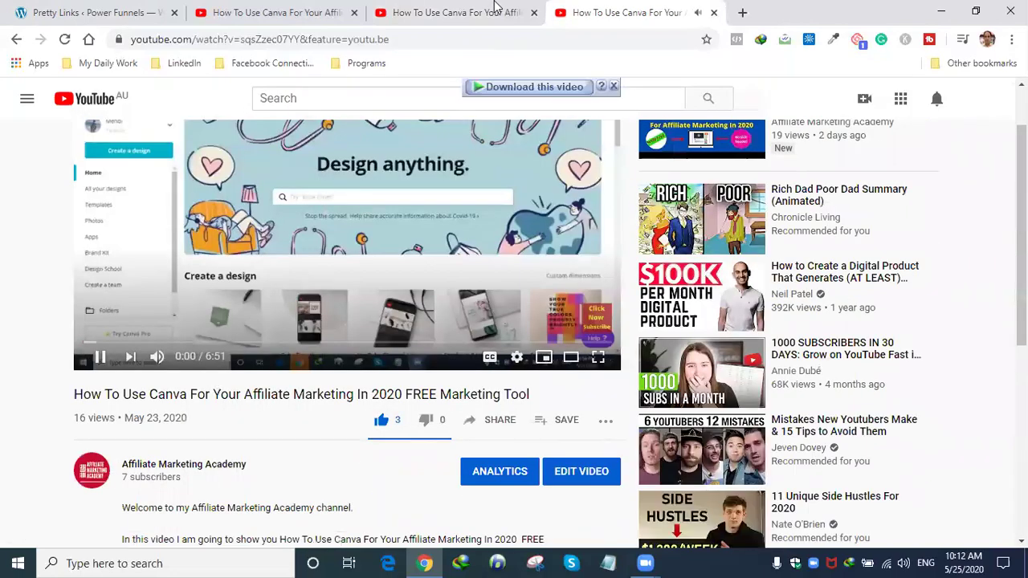
# - Close the two test tabs that were used to load the short link and the original video link
pyautogui.click(506, 12)
pyautogui.click(534, 12)
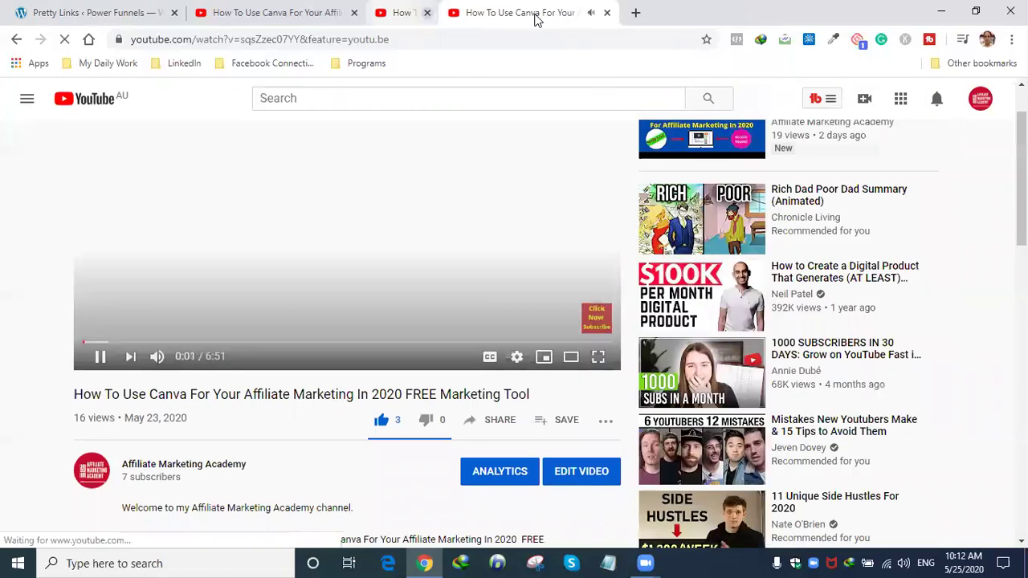
pyautogui.click(534, 13)
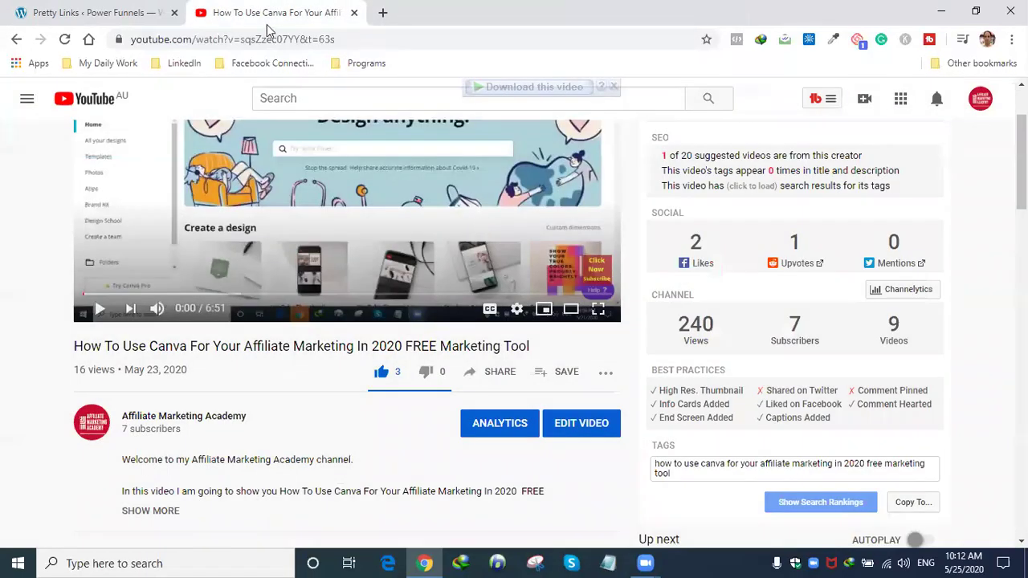
# - Return to the Pretty Links list and reload it to check the click count of My YT Canva Training
pyautogui.click(129, 11)
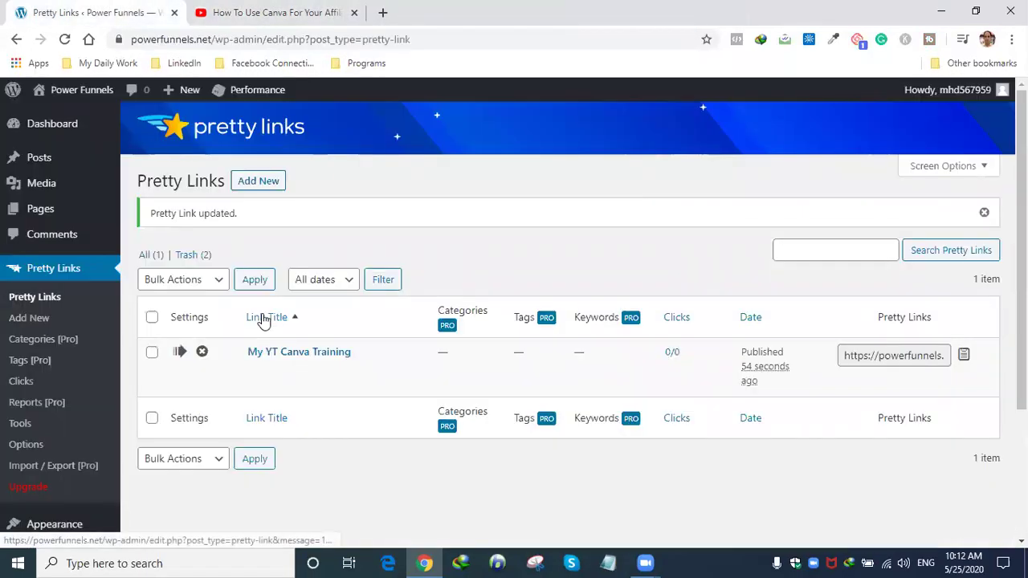
pyautogui.moveTo(275, 360)
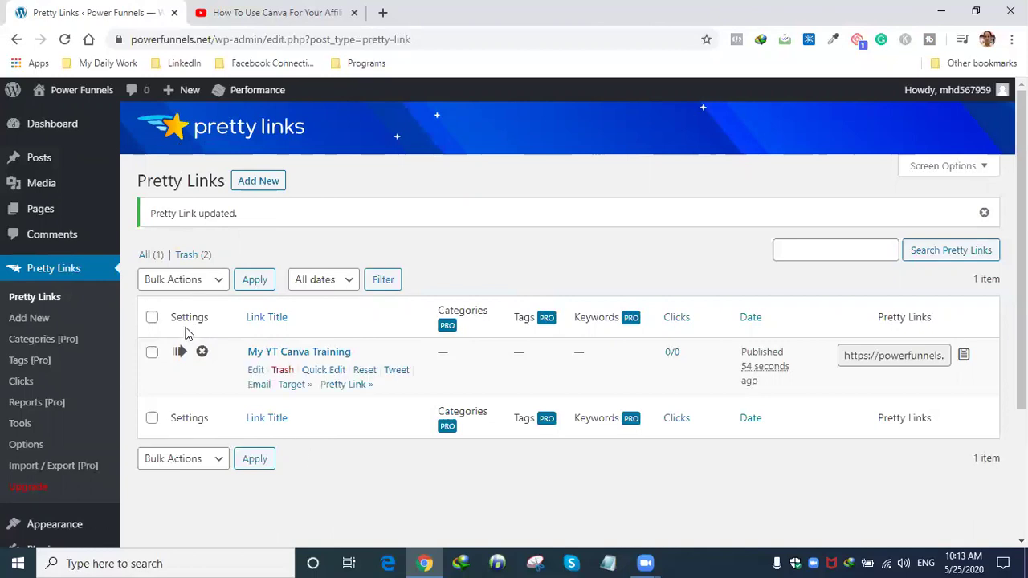
pyautogui.click(48, 302)
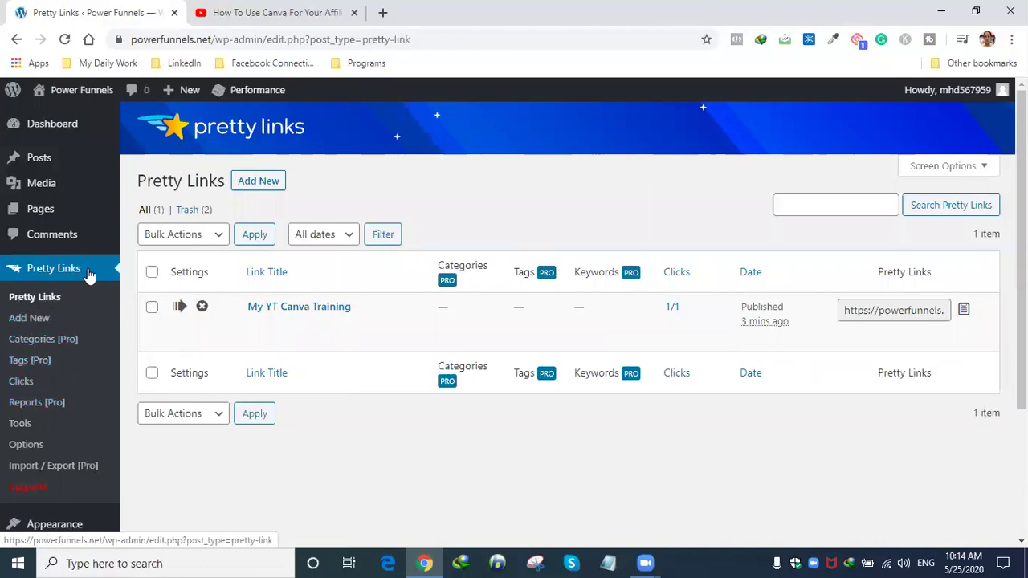
# - Go to the installed plugins and open the Upgrade to Pro page of Pretty Links in a new browser tab
pyautogui.scroll(-2, 51, 392)
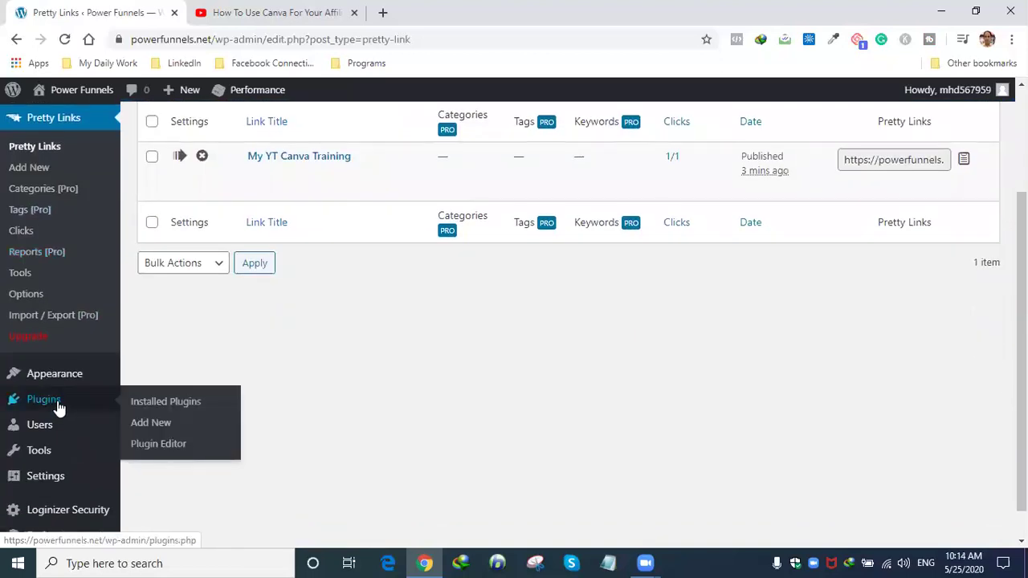
pyautogui.click(57, 401)
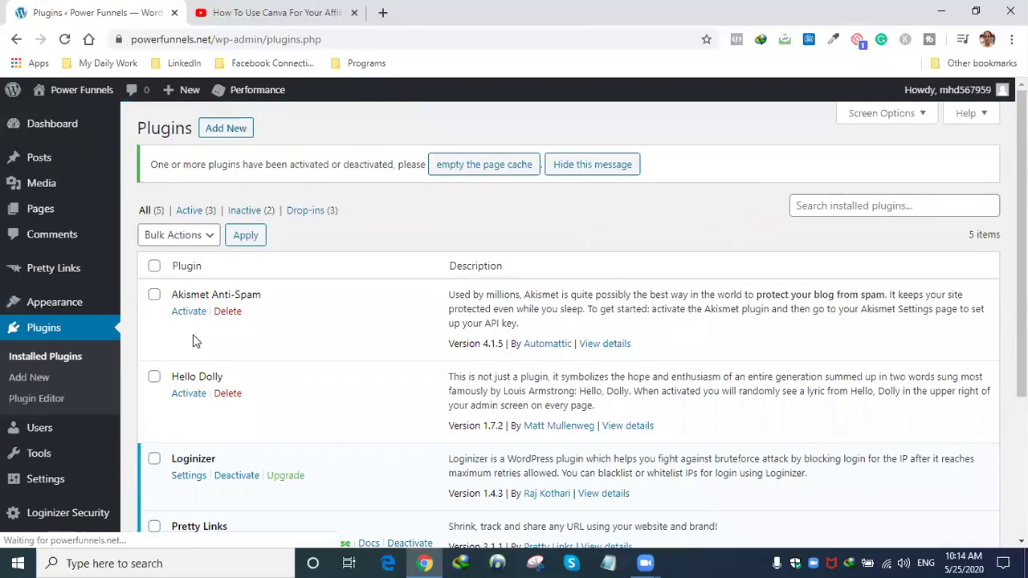
pyautogui.scroll(-3, 204, 346)
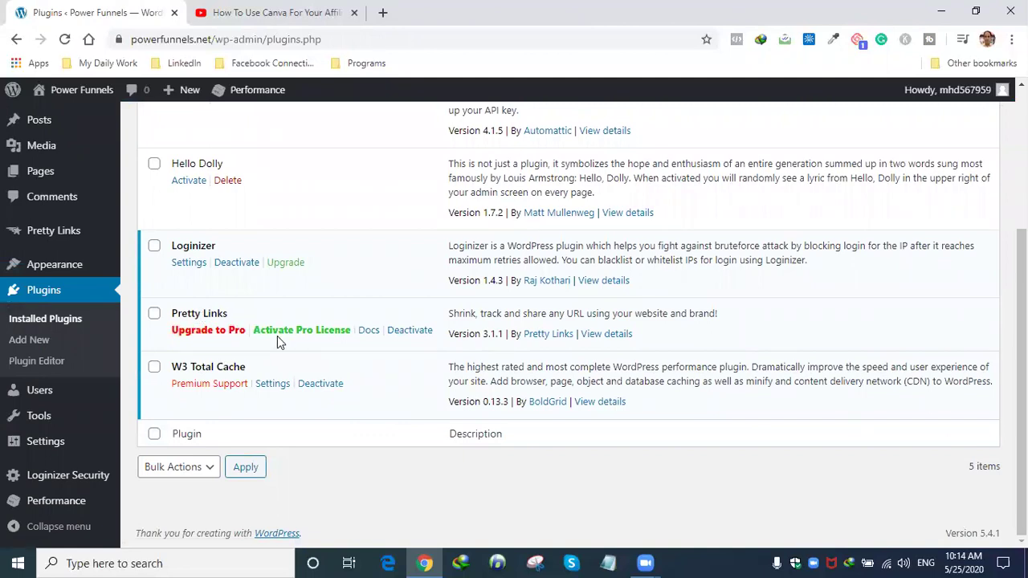
pyautogui.rightClick(211, 335)
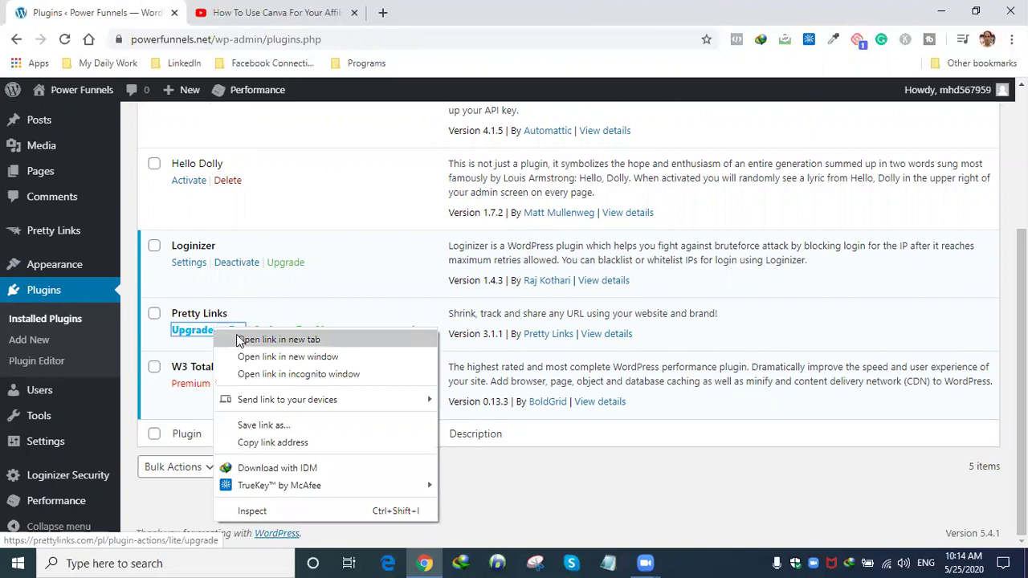
pyautogui.click(238, 339)
pyautogui.click(283, 23)
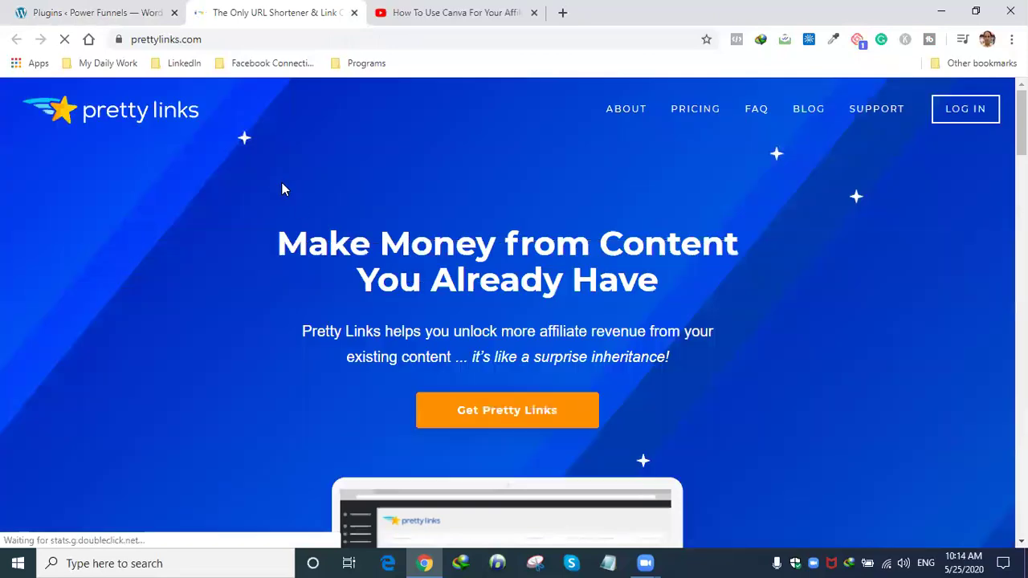
# - Open the Pretty Links pricing page and review the prices and features of the Super Affiliate, Marketer and Beginner plans
pyautogui.scroll(-5, 641, 249)
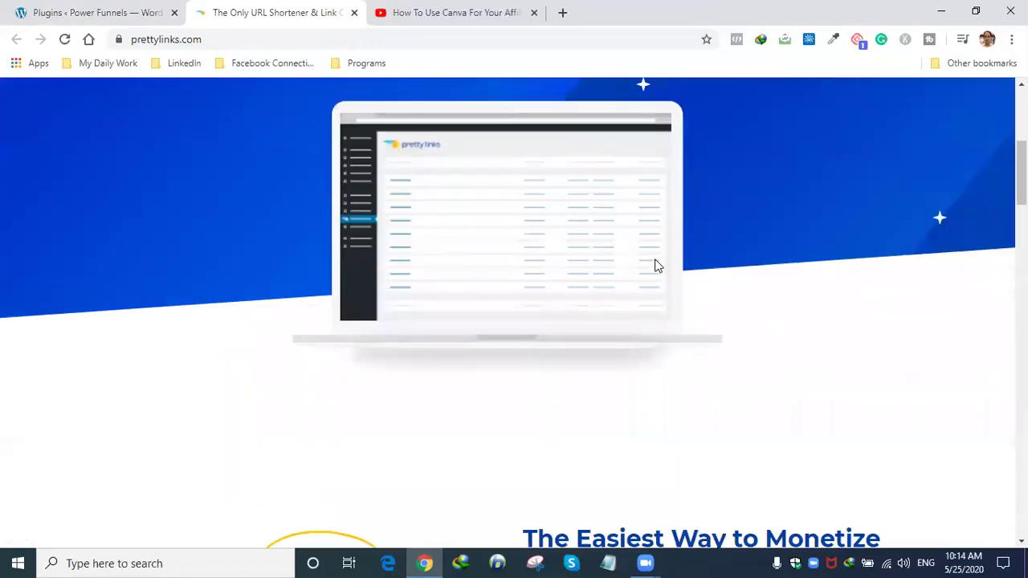
pyautogui.scroll(4, 659, 259)
pyautogui.scroll(1, 660, 259)
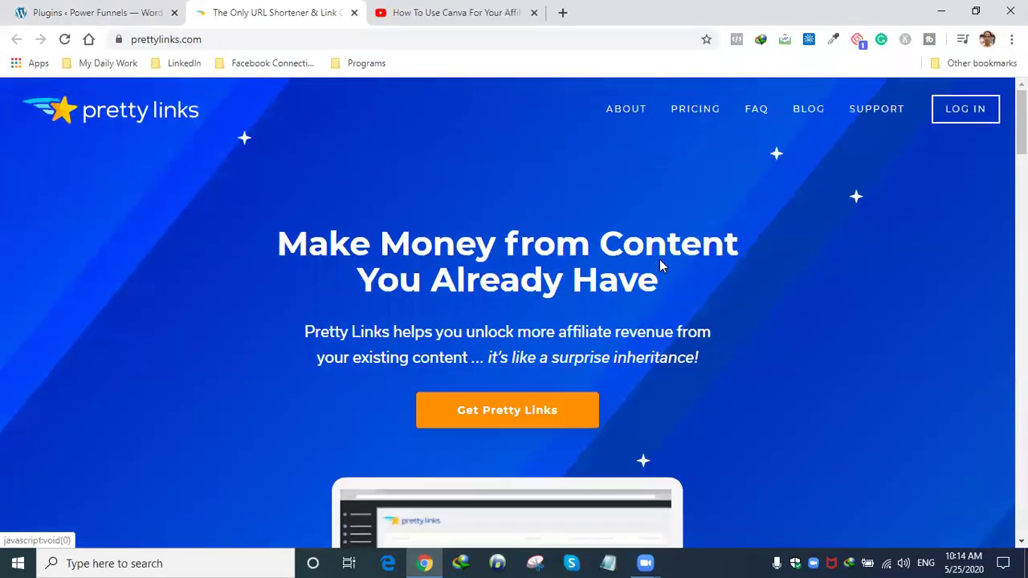
pyautogui.click(695, 111)
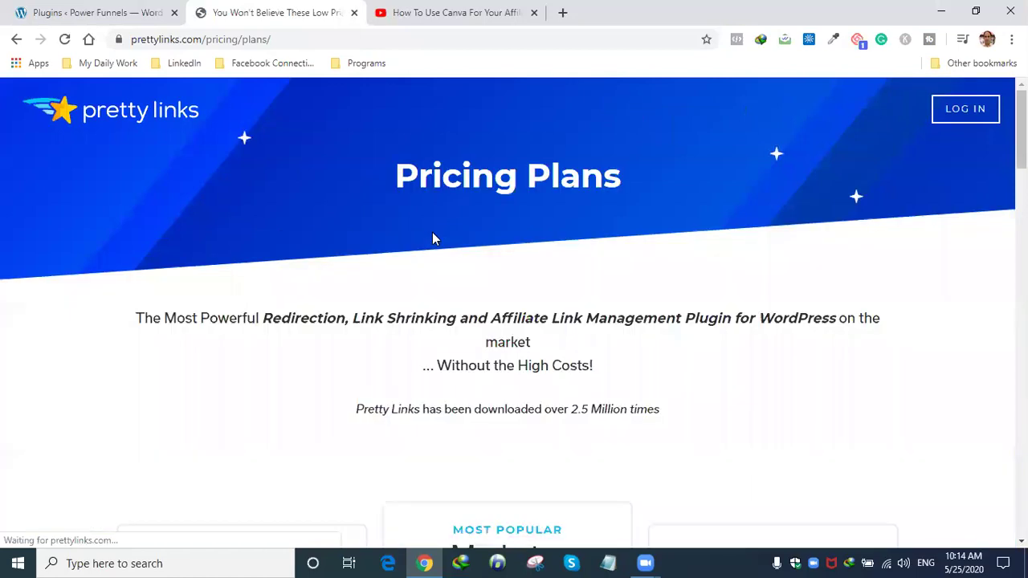
pyautogui.scroll(-2, 434, 235)
pyautogui.scroll(-2, 443, 242)
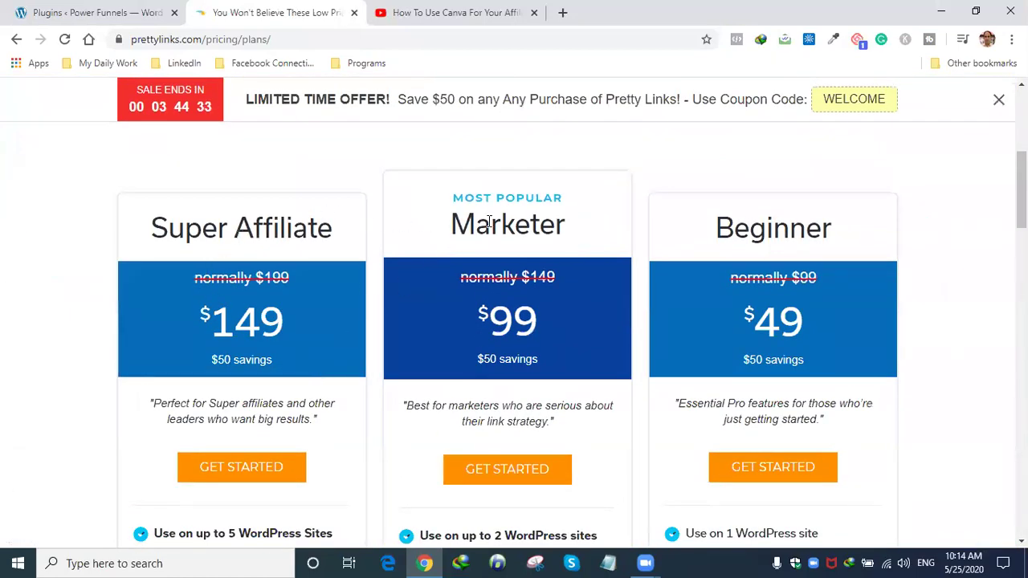
pyautogui.scroll(-3, 807, 251)
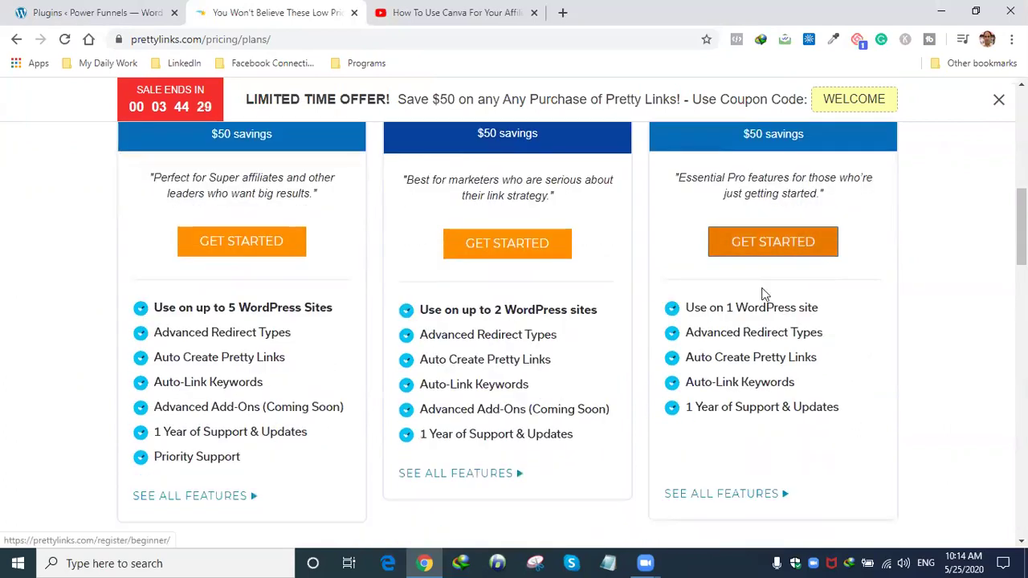
pyautogui.scroll(-4, 750, 353)
pyautogui.scroll(7, 751, 348)
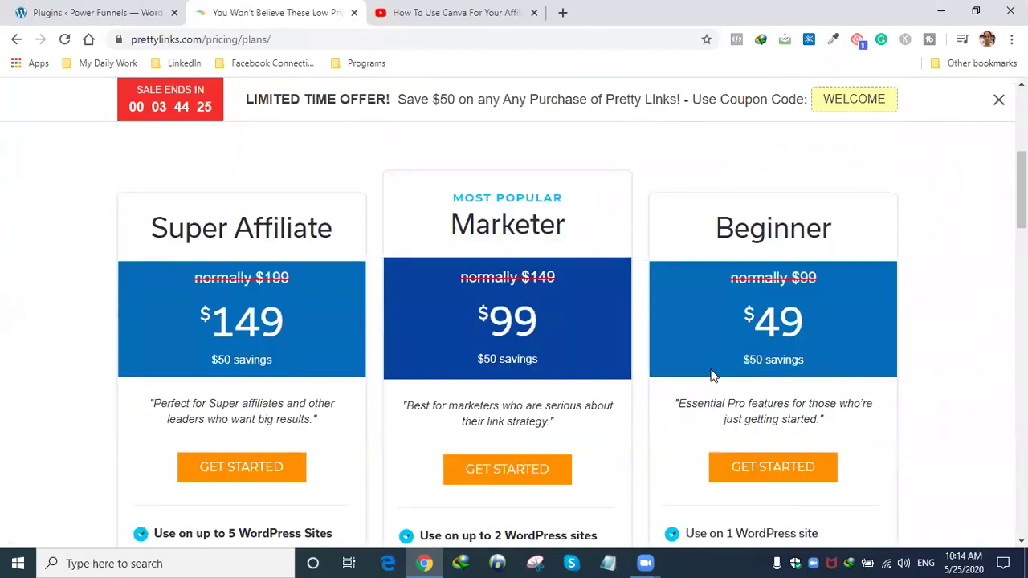
pyautogui.scroll(-5, 719, 346)
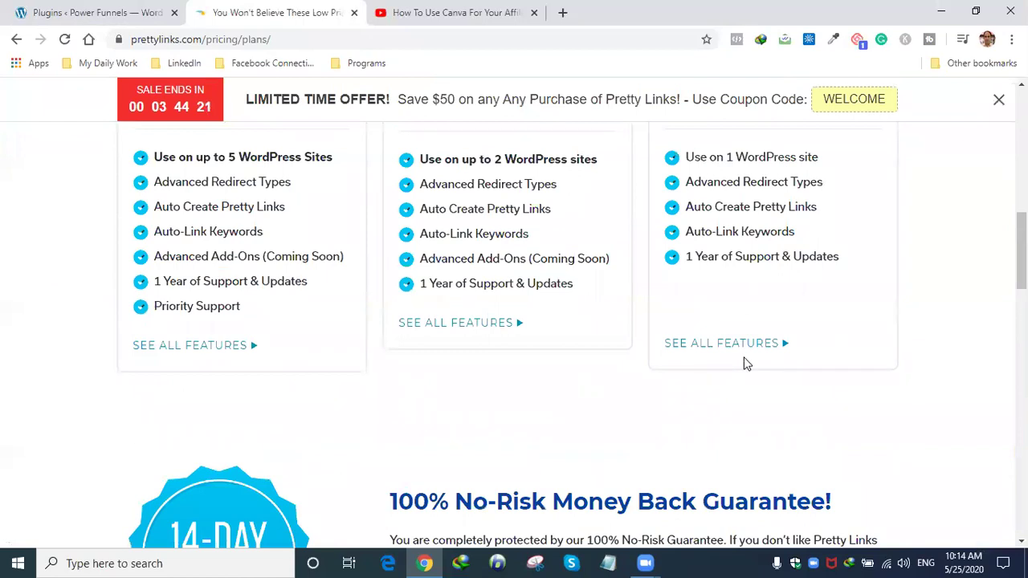
pyautogui.scroll(9, 597, 271)
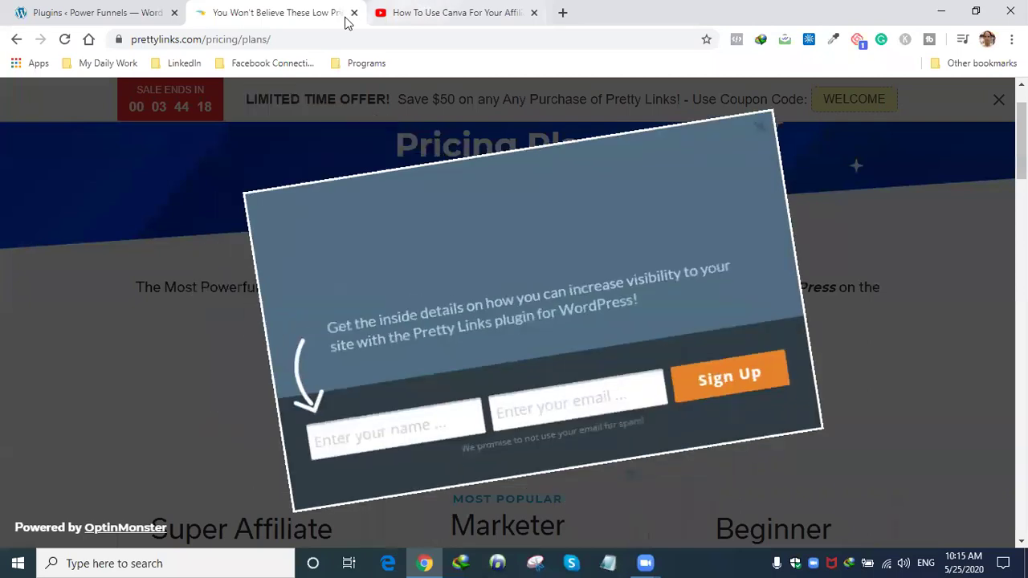
# - Close the Pretty Links pricing tab and open the list of all Pretty Links in the WordPress admin
pyautogui.click(354, 13)
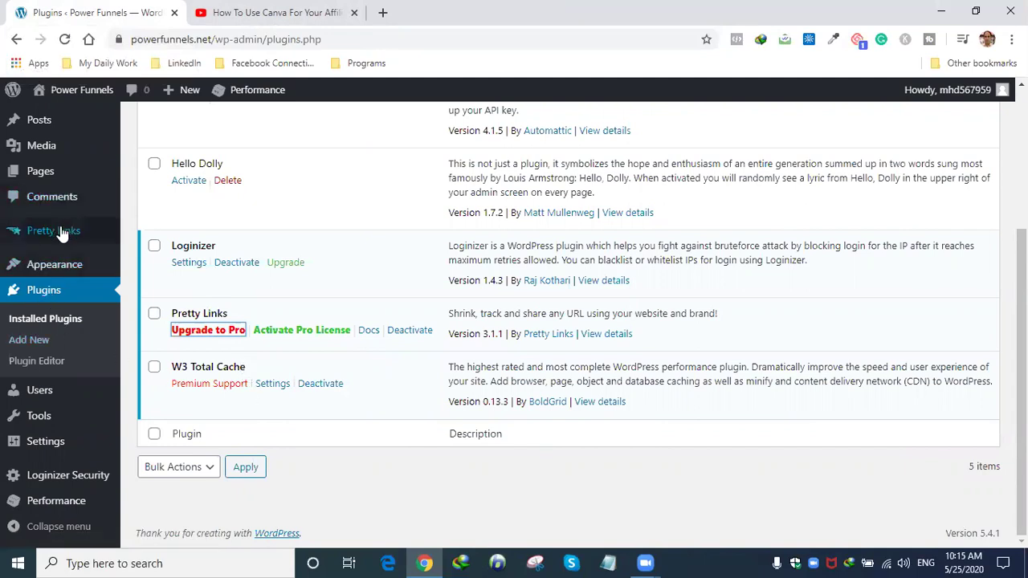
pyautogui.moveTo(65, 231)
pyautogui.click(164, 233)
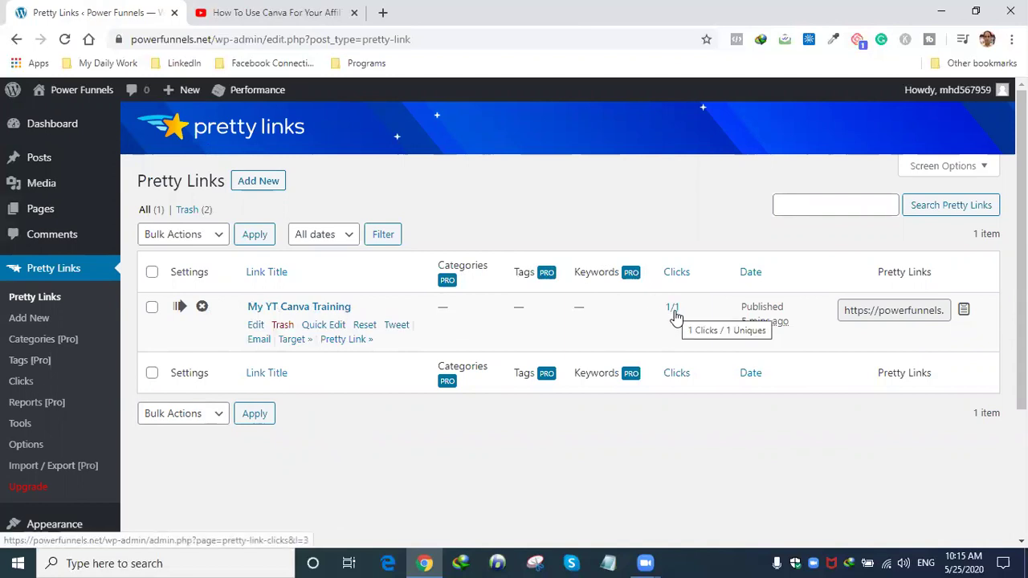
# - Copy the short link of My YT Canva Training, load it in the existing YouTube tab and pause the video
pyautogui.click(964, 314)
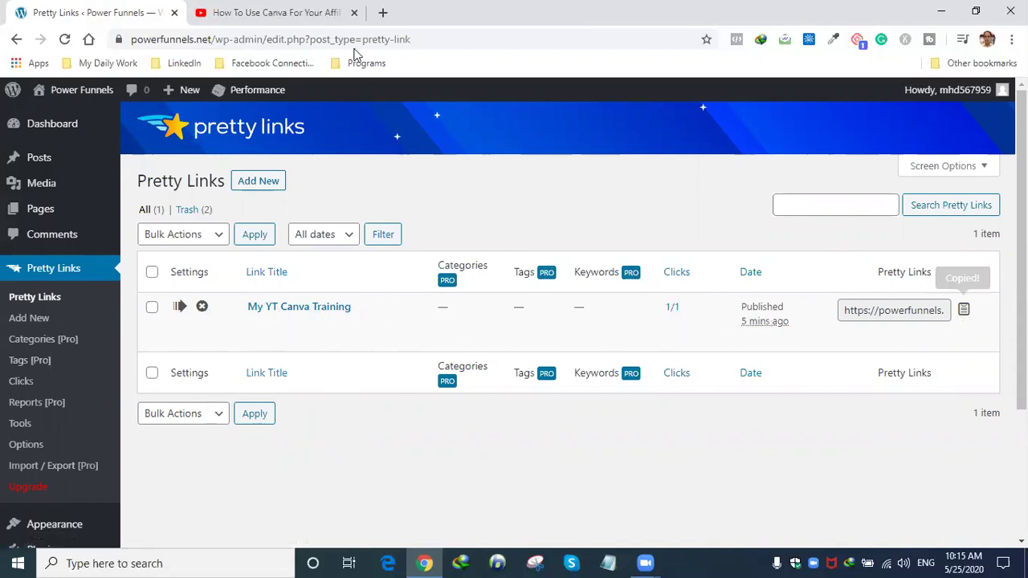
pyautogui.click(314, 16)
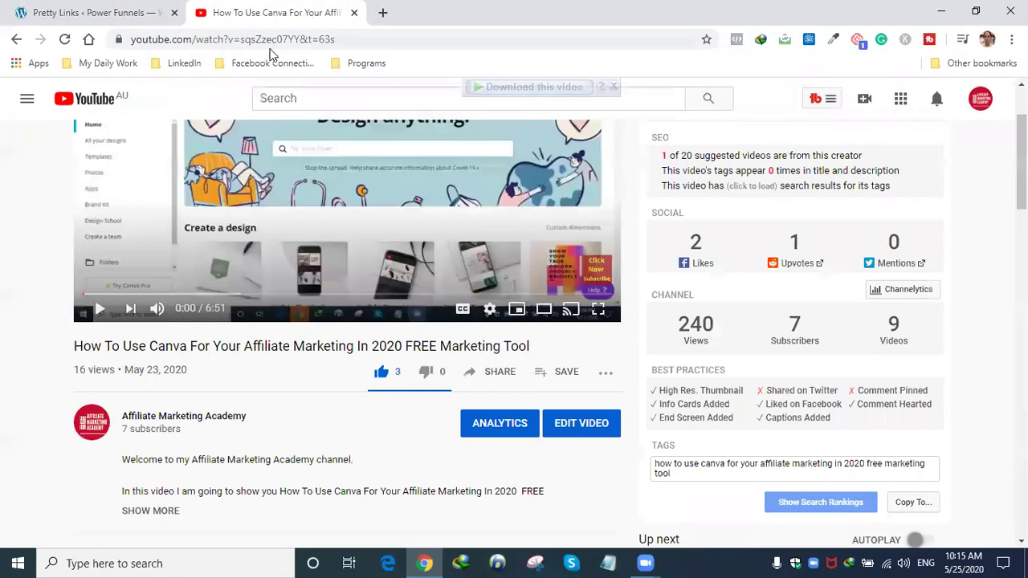
pyautogui.click(272, 38)
pyautogui.rightClick(273, 38)
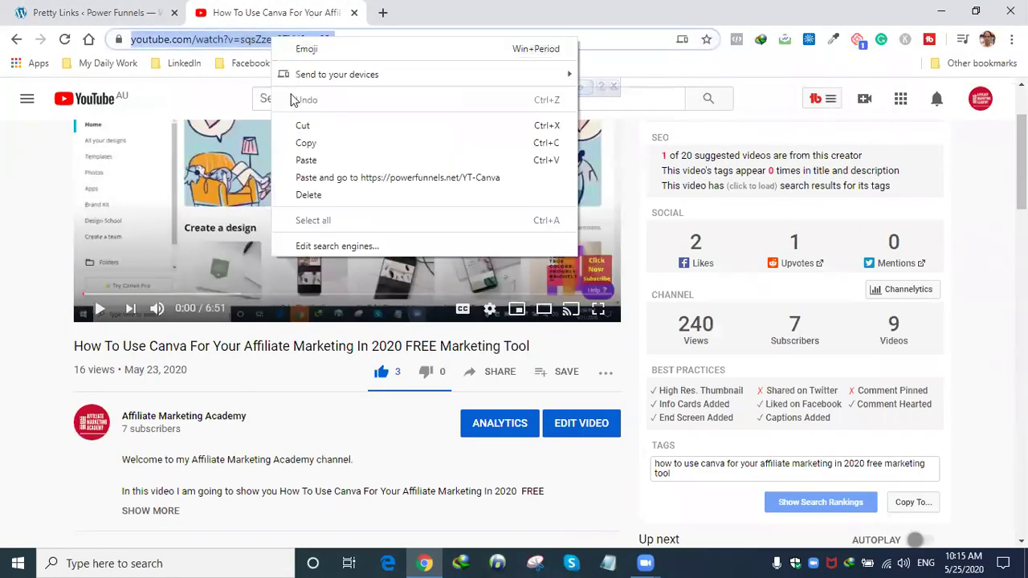
pyautogui.click(308, 159)
pyautogui.press('Return')
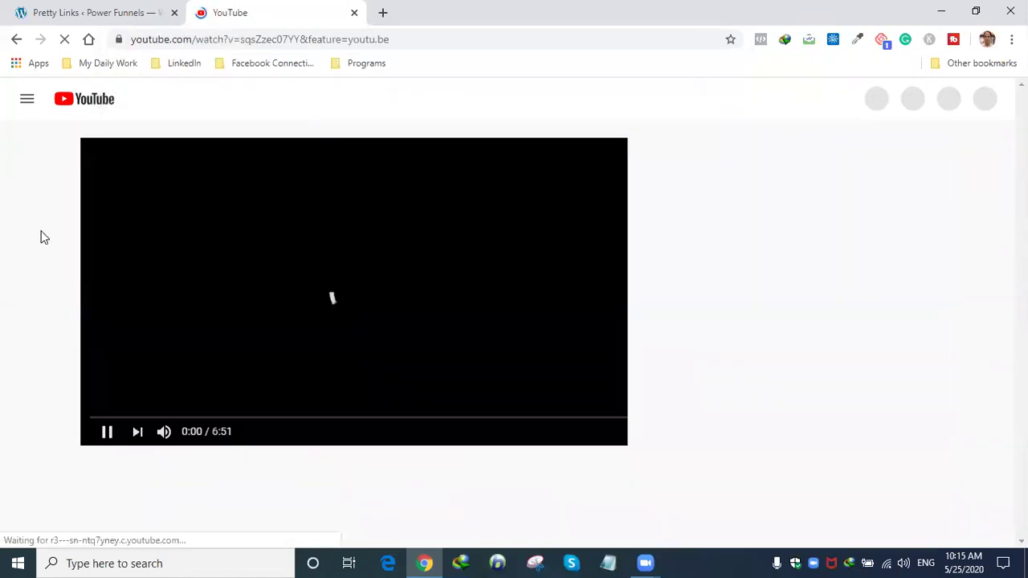
pyautogui.click(105, 432)
# - Reload the Pretty Links list to recheck the click count, postpone the plugin rating request, and close the YouTube tab
pyautogui.click(135, 13)
pyautogui.click(65, 39)
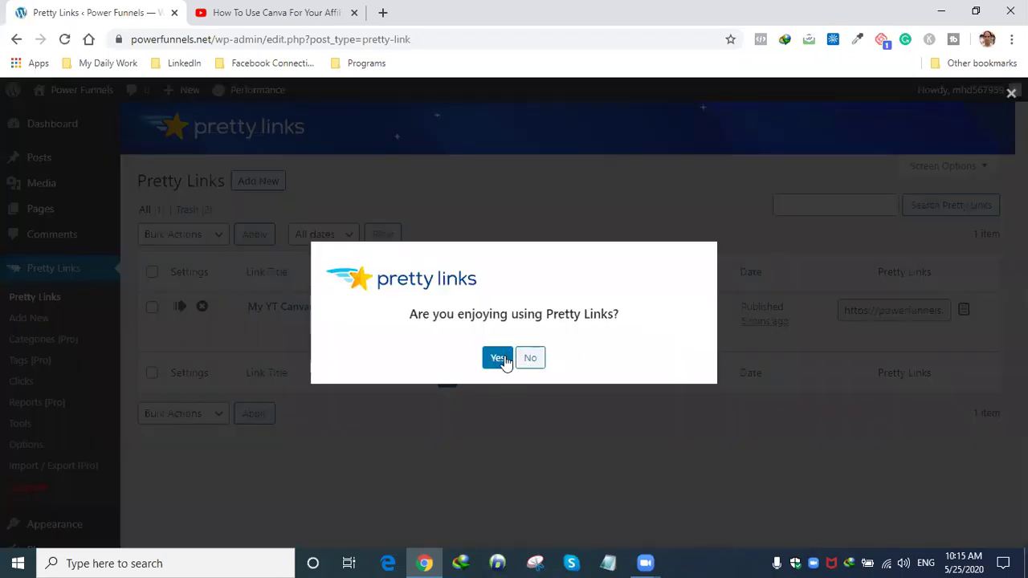
pyautogui.click(499, 363)
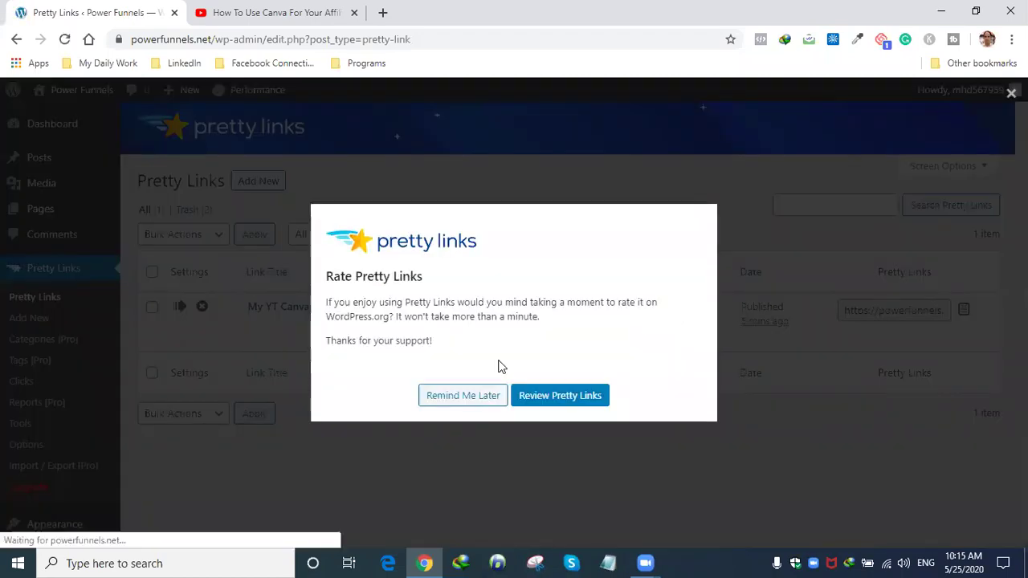
pyautogui.click(466, 393)
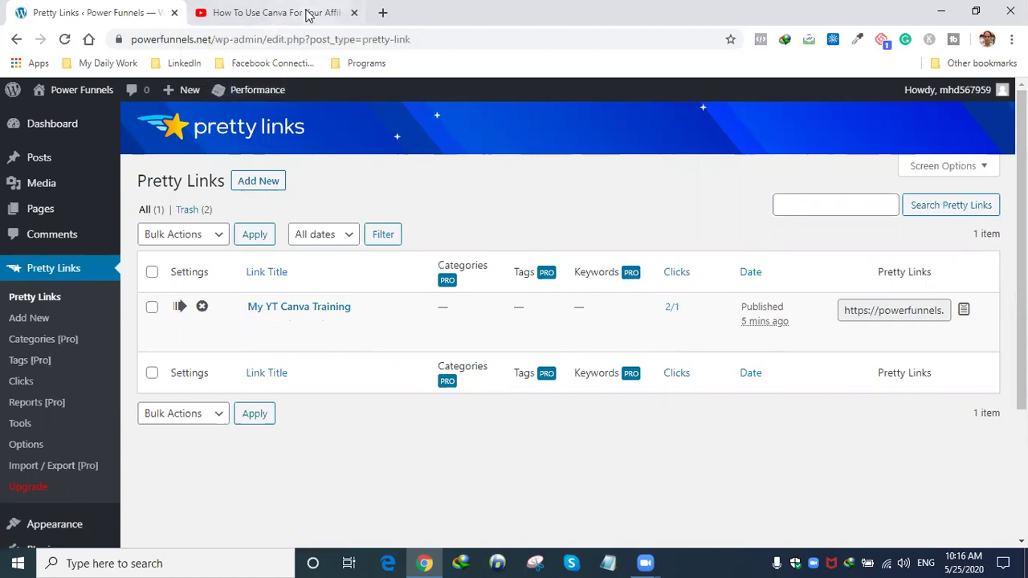
pyautogui.click(351, 13)
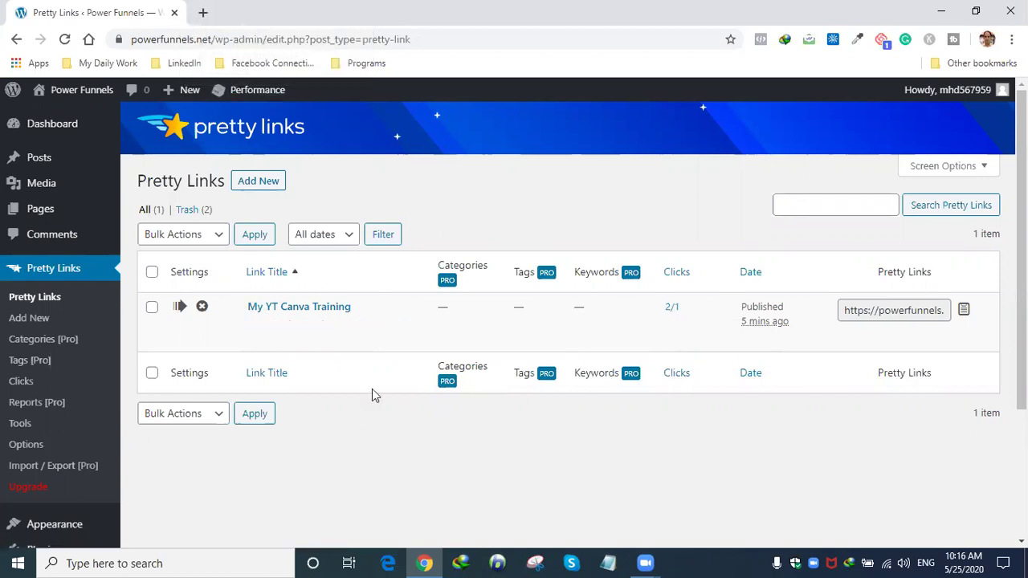